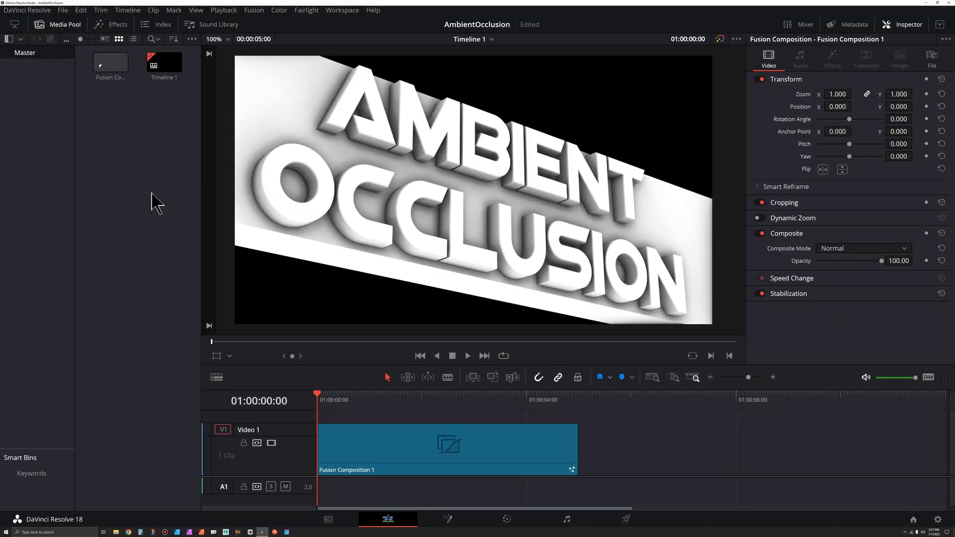
Create a new Fusion composition clip with the default settings in the media pool and load it in the viewer.
right_click(124, 128)
left_click(170, 172)
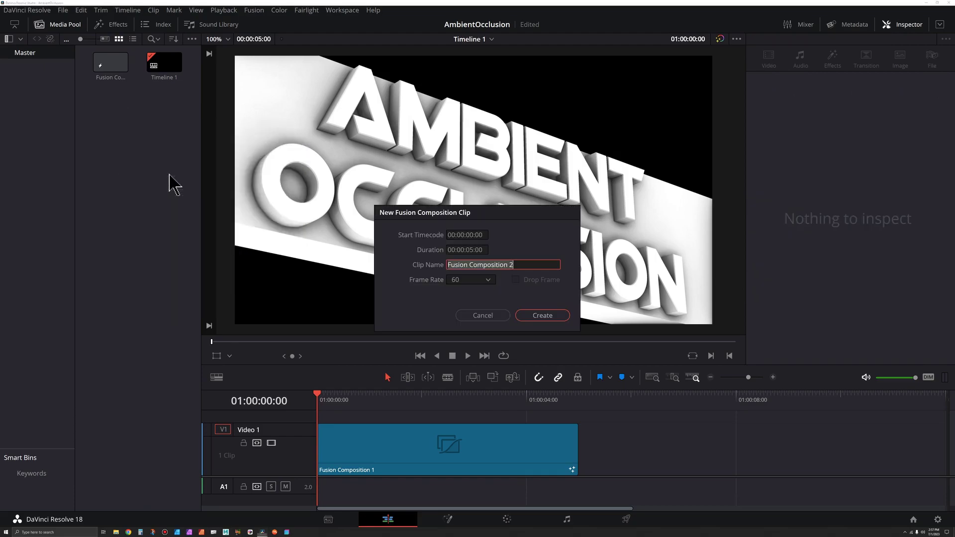
left_click(536, 319)
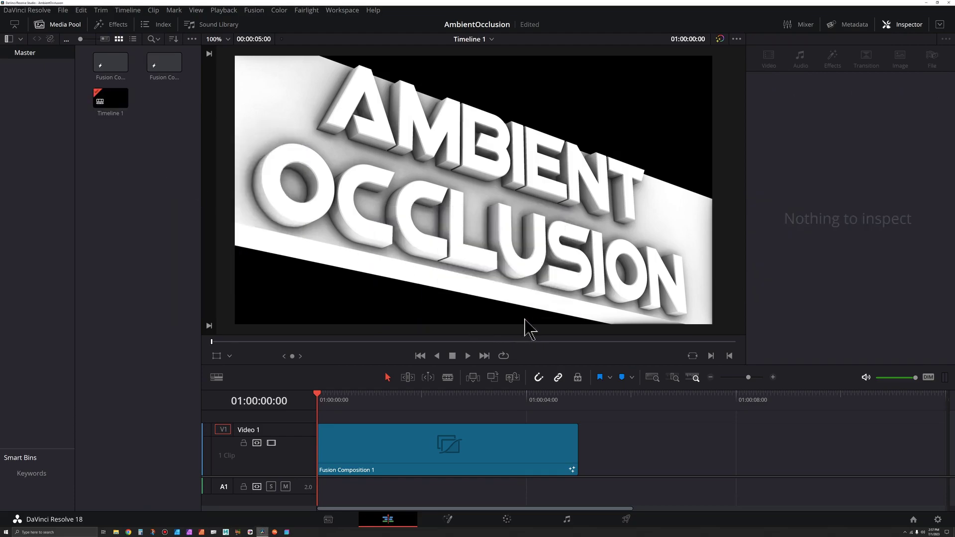
double_click(167, 64)
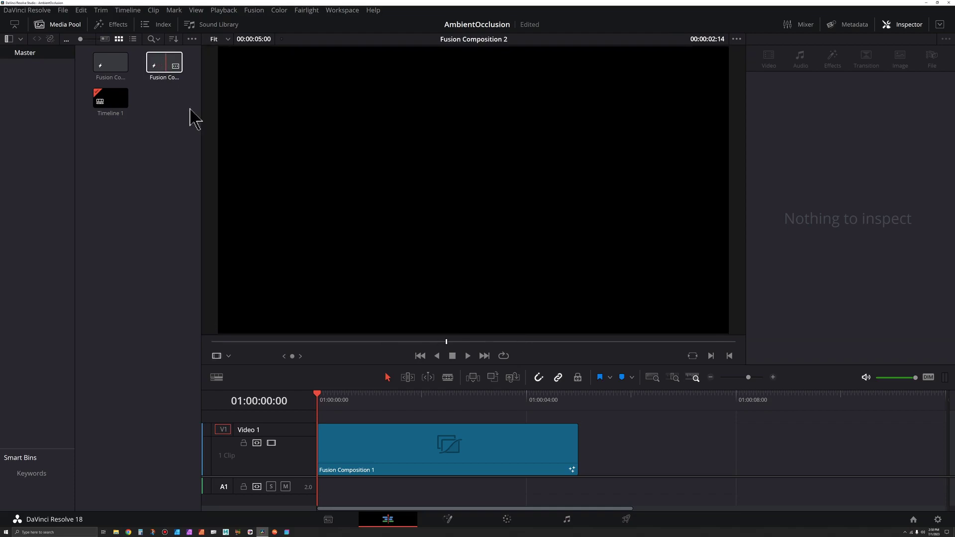
Open the timeline's Fusion Composition 1 clip in the Fusion page to show its node graph.
left_click(473, 479)
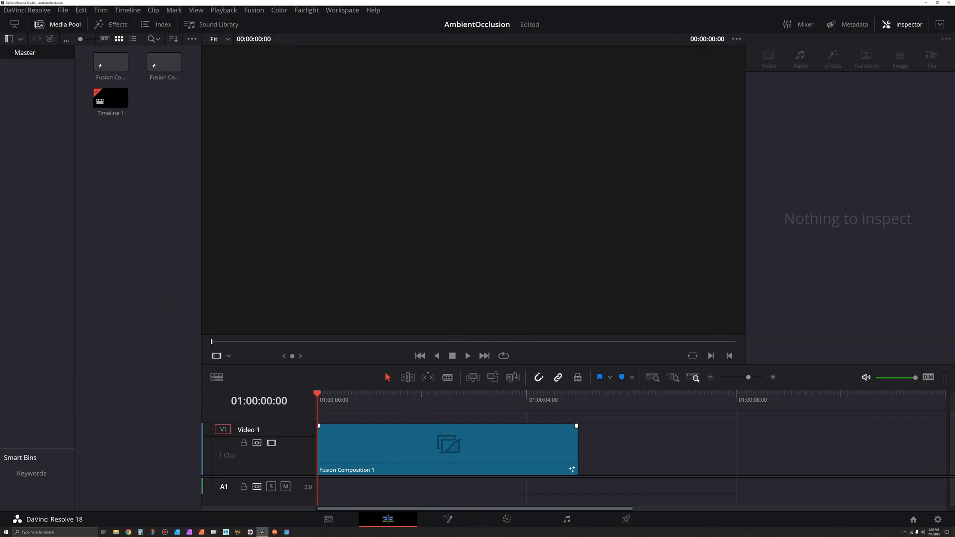
left_click(448, 519)
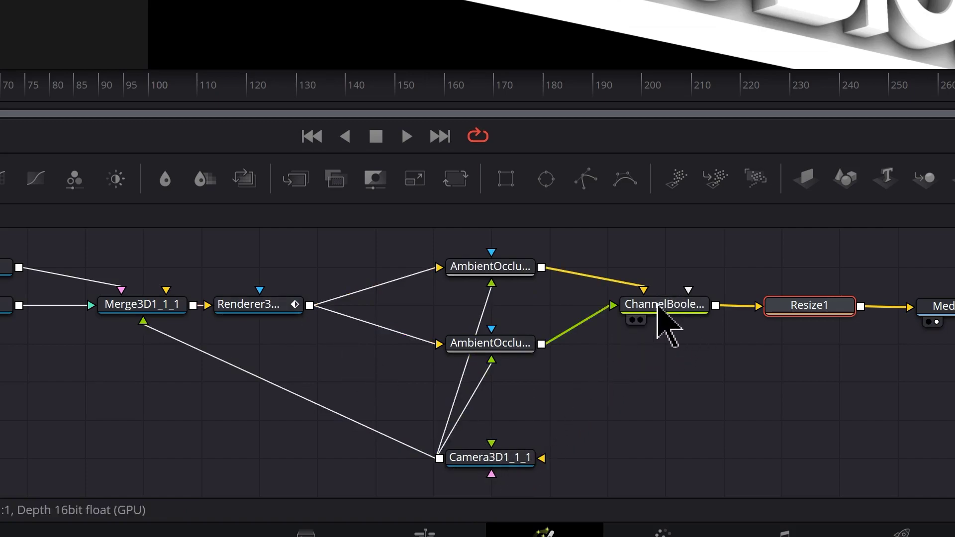
mouse_move(656, 309)
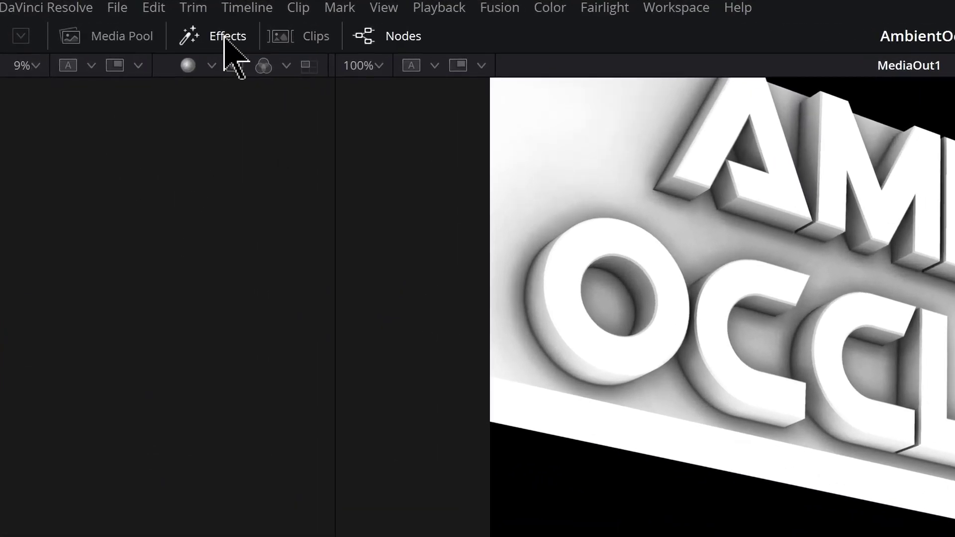
Search the effects library's templates for "ambi".
left_click(117, 26)
left_click(40, 159)
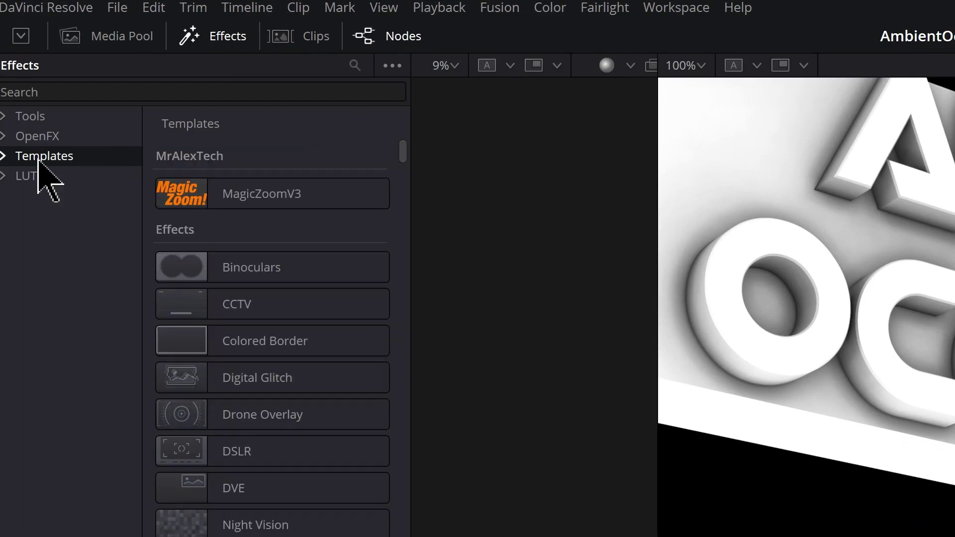
left_click(354, 65)
left_click(354, 65)
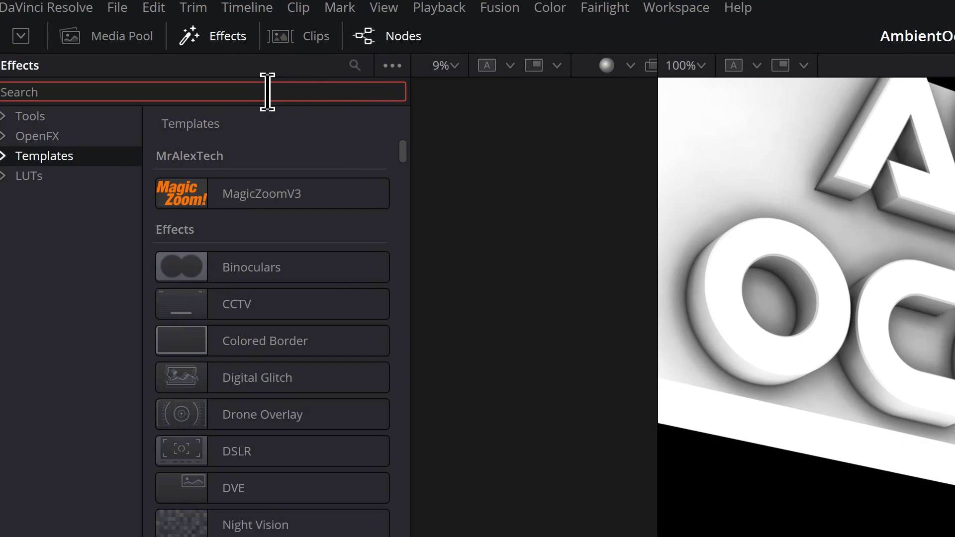
type("ambi")
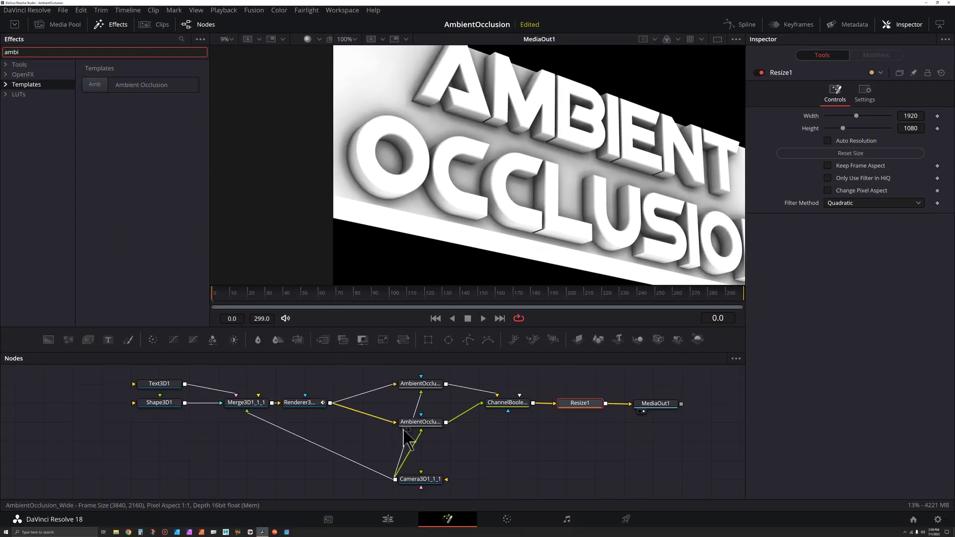
Add the Ambient Occlusion template to an empty area of the node graph and view its final BrightnessContrast node in the second viewer.
scroll(408, 444, "down", 5)
left_click_drag(438, 422, 445, 378)
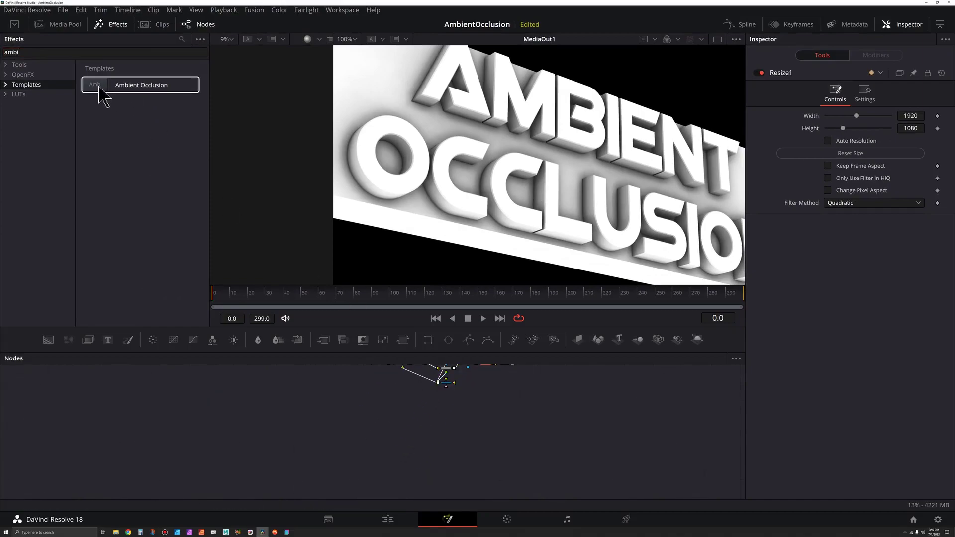
left_click_drag(100, 85, 397, 462)
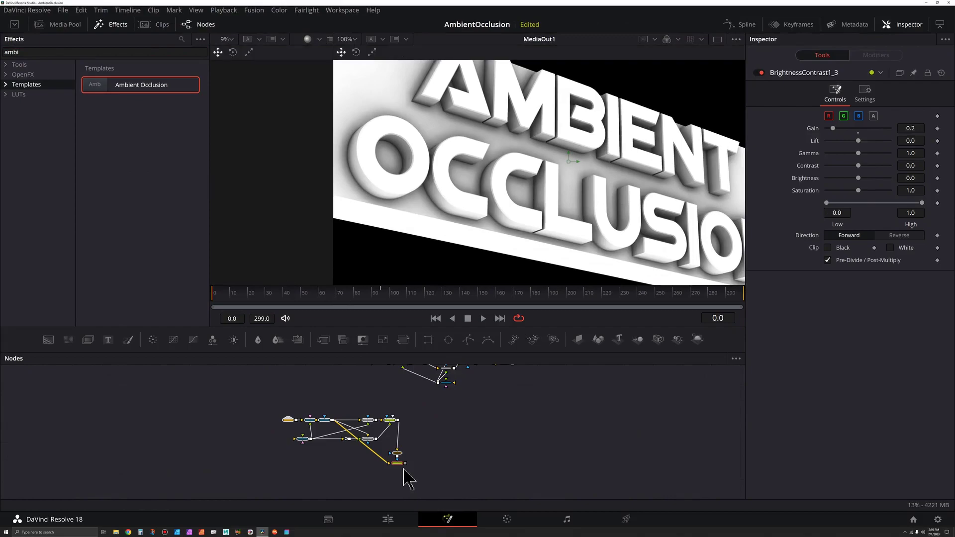
scroll(405, 473, "up", 5)
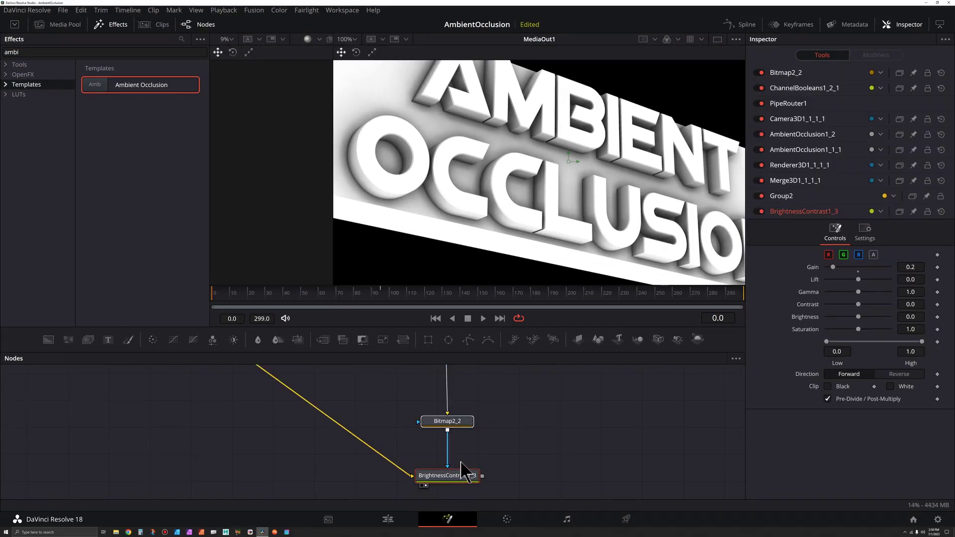
key("2")
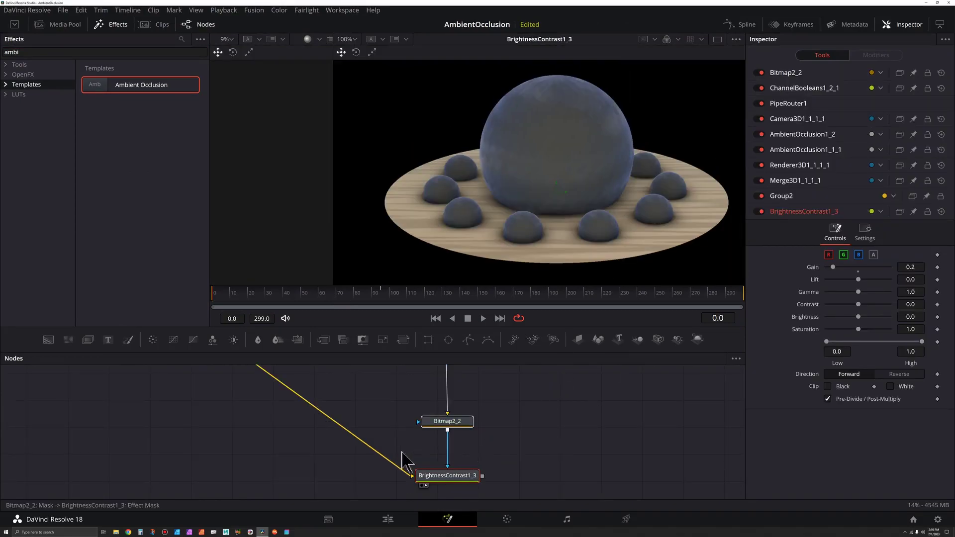
Delete the template's Group2 node that feeds the 3D merge.
scroll(398, 453, "down", 5)
left_click_drag(369, 435, 519, 491)
scroll(237, 411, "up", 3)
left_click_drag(239, 388, 356, 443)
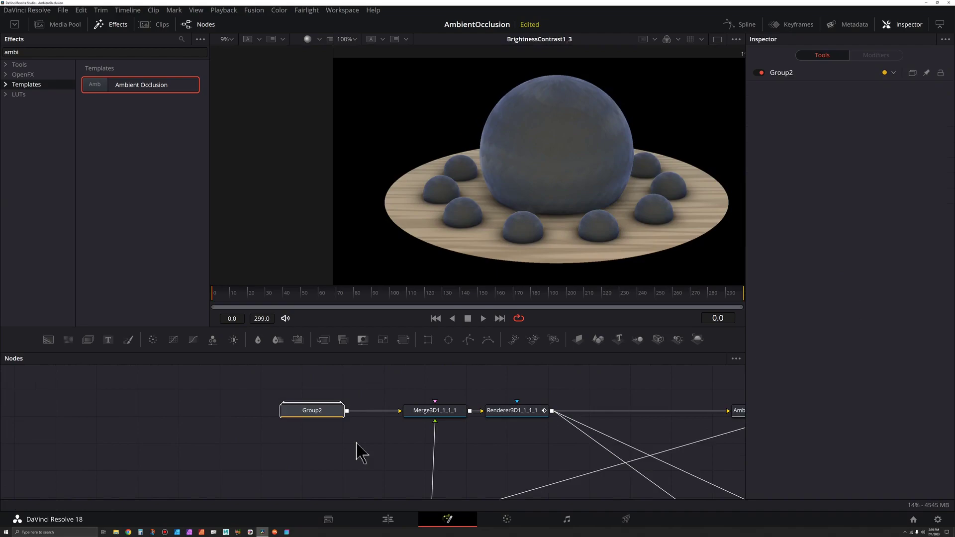
key("Delete")
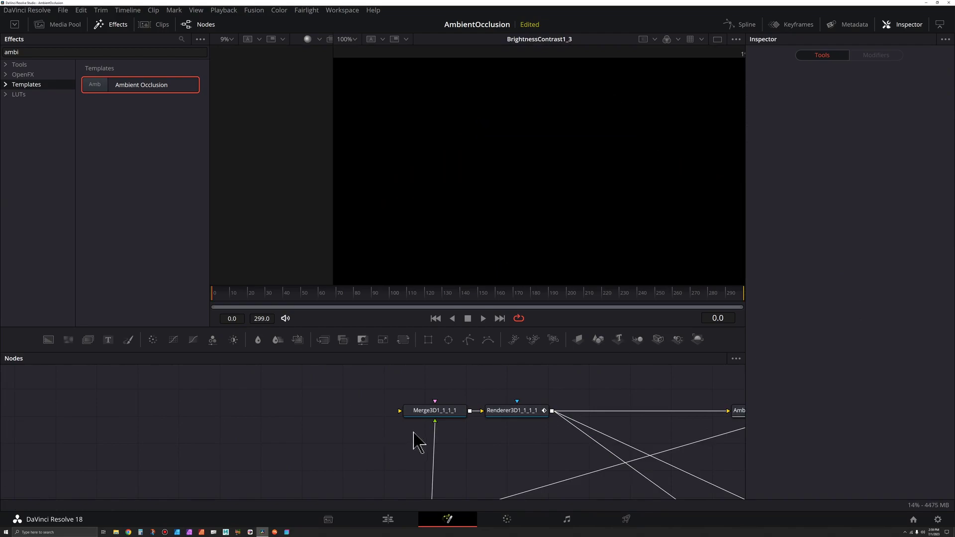
Delete the template's Bitmap and BrightnessContrast nodes at the end of the node tree.
left_click_drag(413, 433, 363, 410)
scroll(515, 443, "down", 2)
left_click_drag(550, 453, 258, 300)
left_click_drag(469, 380, 588, 472)
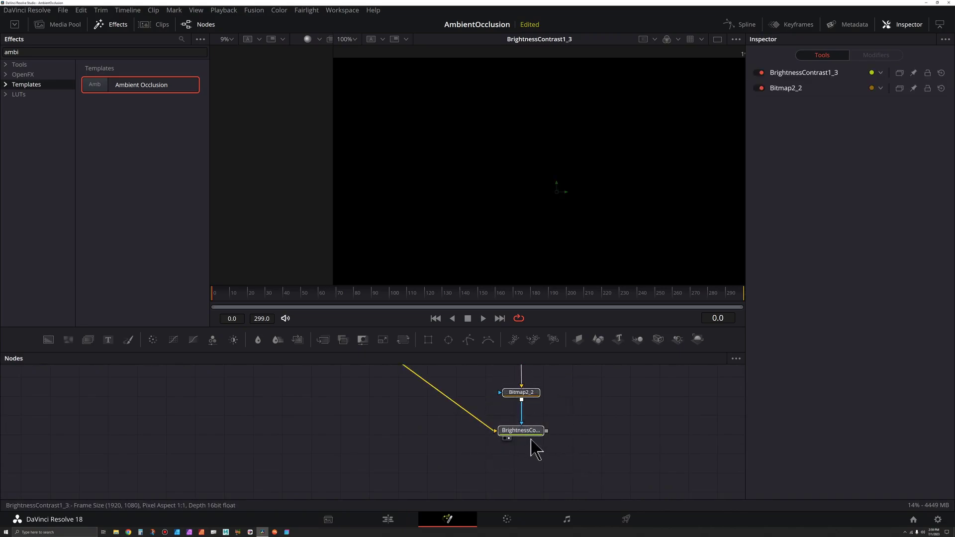
key("Delete")
Remove the pipe router between the camera and the lower AmbientOcclusion node, keeping the camera connected directly.
left_click_drag(471, 422, 555, 435)
mouse_move(400, 483)
left_mouse_down()
mouse_move(401, 470)
mouse_move(394, 481)
mouse_move(391, 473)
left_mouse_up()
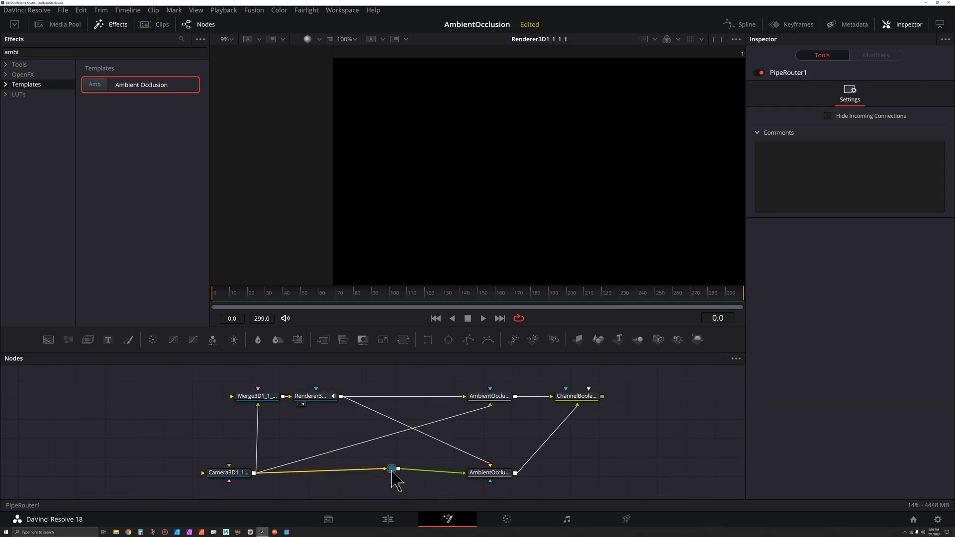
key("Delete")
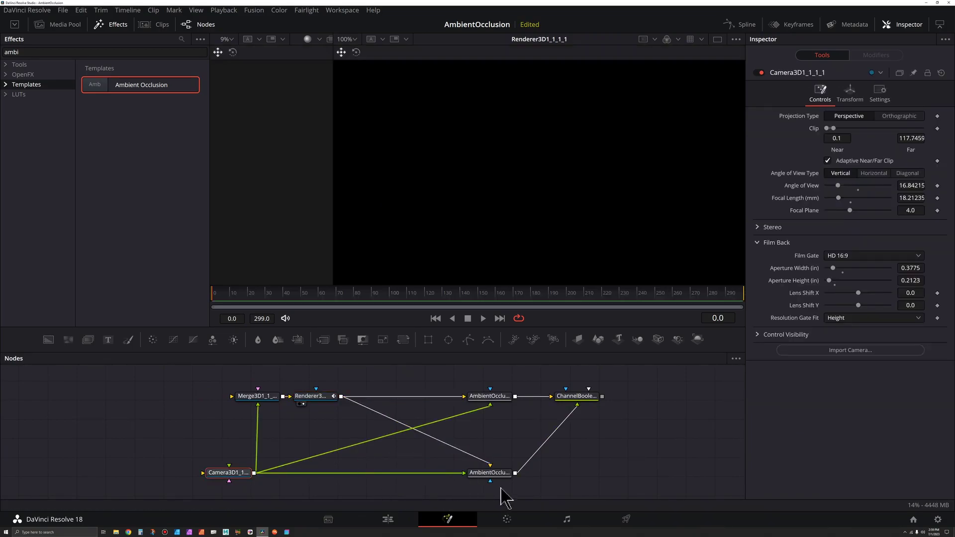
Rearrange the graph with the two AmbientOcclusion nodes stacked before the ChannelBooleans node and the camera below them.
left_click_drag(493, 397, 485, 368)
left_click_drag(487, 481, 490, 421)
left_click_drag(226, 481, 500, 462)
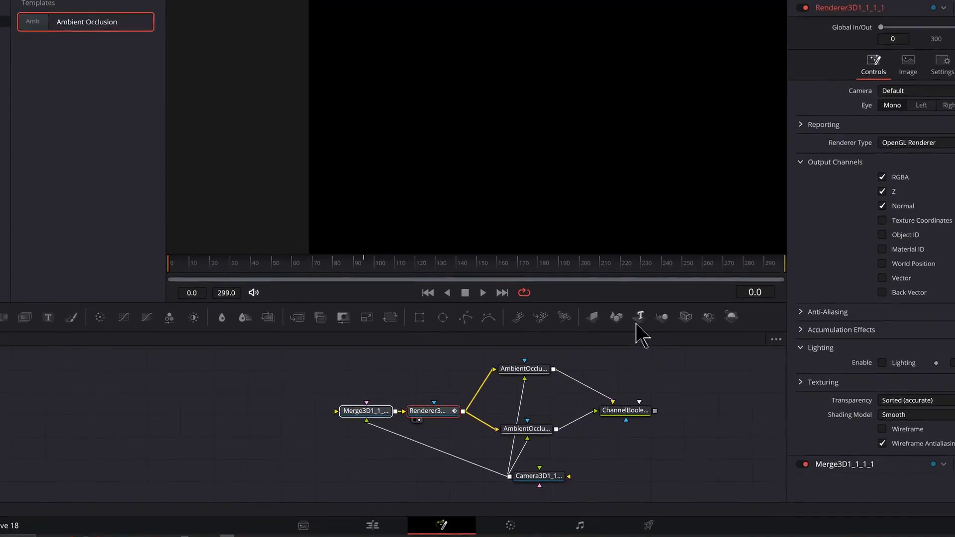
Add a Text3D node and a Shape3D node and connect both outputs to the Merge3D node.
left_click_drag(618, 339, 302, 401)
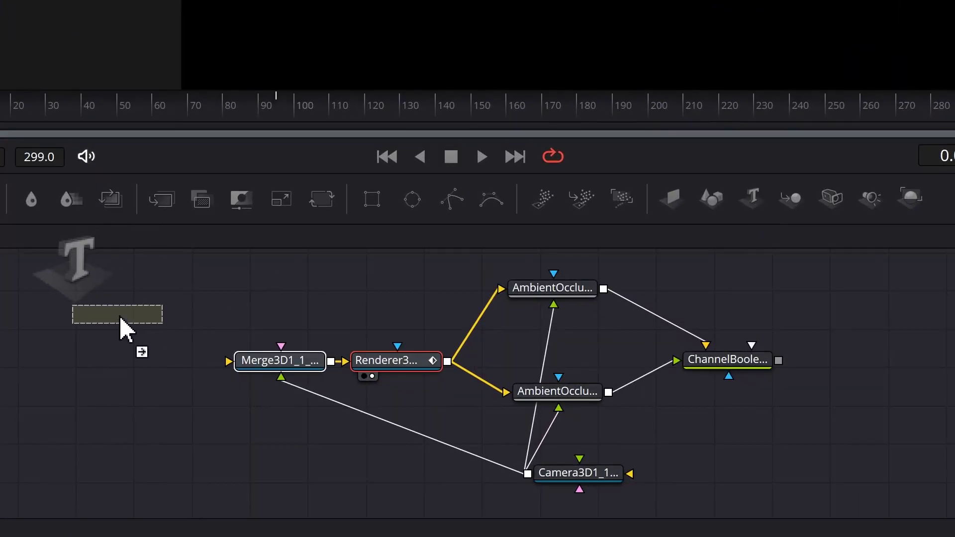
left_click_drag(121, 320, 121, 319)
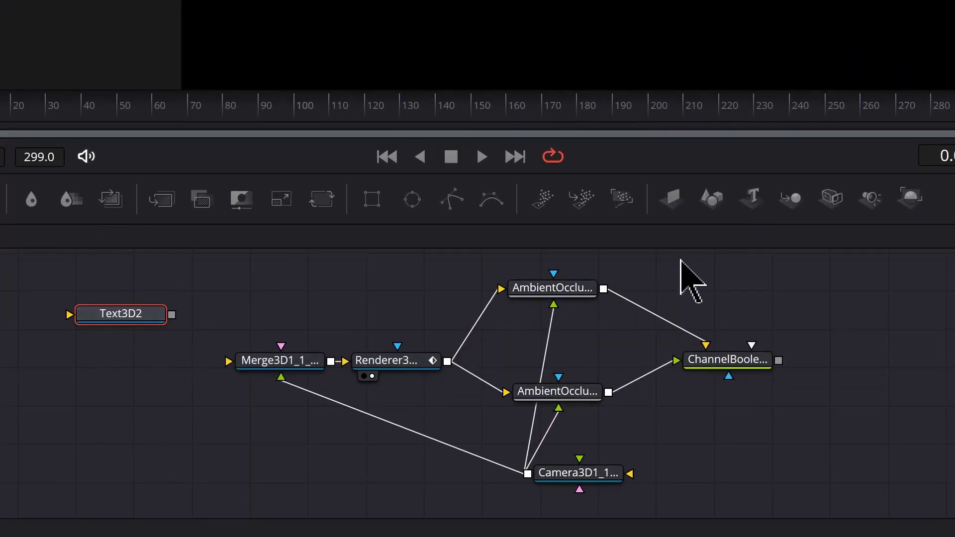
left_click_drag(717, 201, 155, 395)
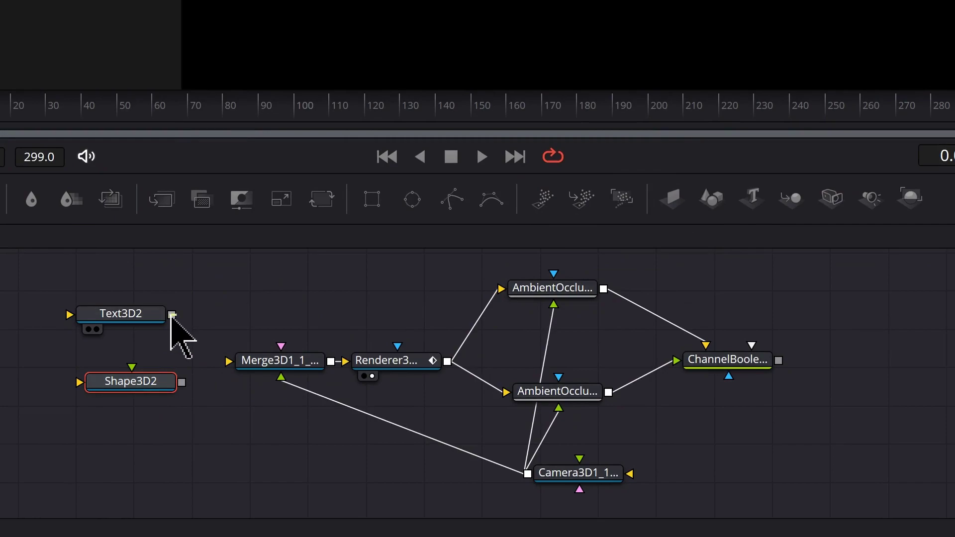
left_click_drag(172, 314, 282, 376)
left_click_drag(182, 382, 284, 368)
Enter AMB as the text of the new Text3D node.
left_click(121, 313)
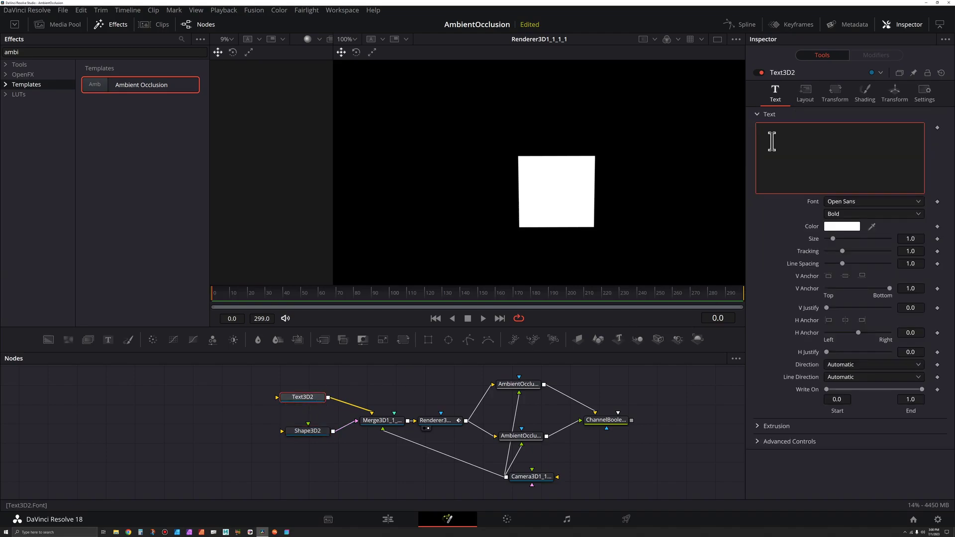
left_click(772, 141)
type("AMB")
View the Merge3D node in the first viewer, hide the effects library and widen that viewer.
left_click(379, 422)
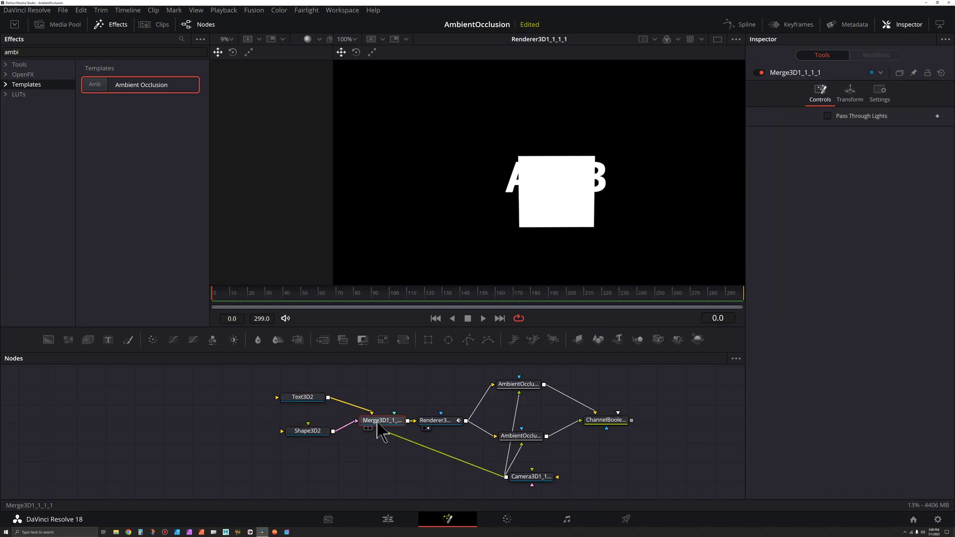
left_click_drag(379, 426, 234, 223)
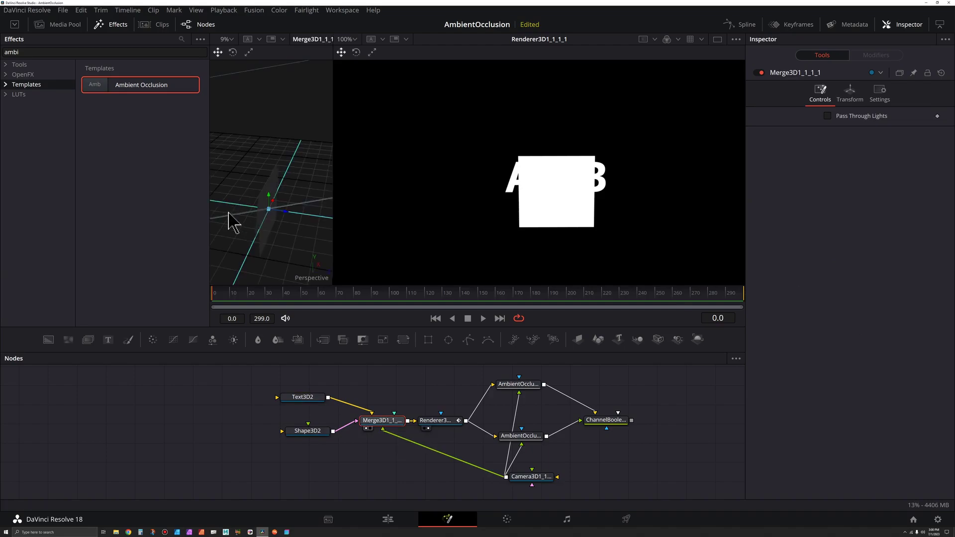
left_click(118, 25)
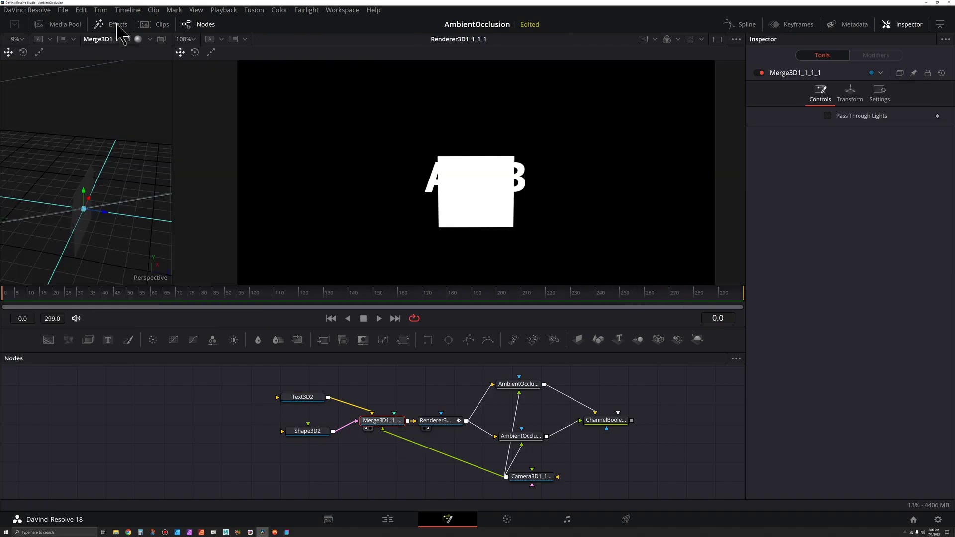
left_click_drag(171, 214, 241, 218)
Move the AMB text forward along Z by about 0.22, in front of the plane.
left_click_drag(144, 212, 157, 214)
left_click(306, 398)
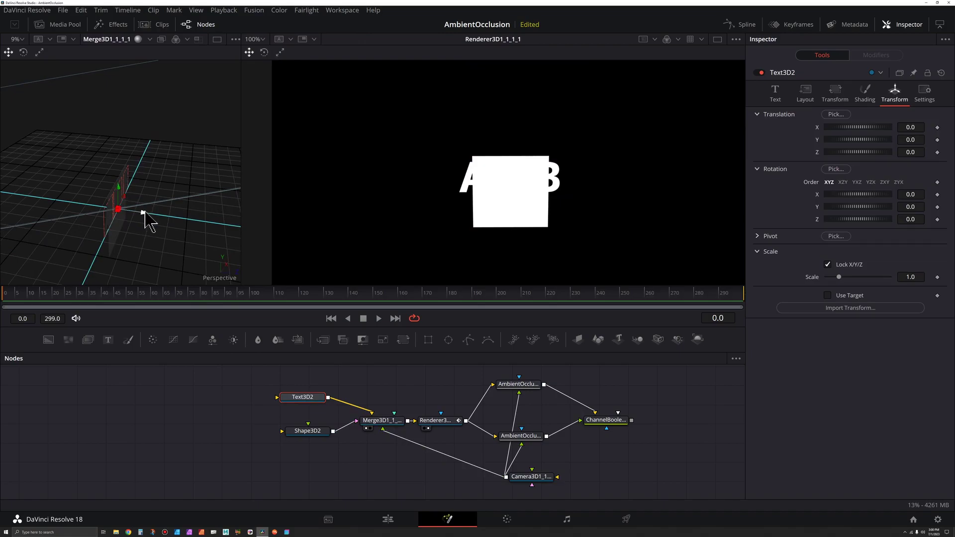
left_click_drag(143, 212, 162, 225)
Show the ChannelBooleans output in the second viewer and examine the occlusion shading around the text up close.
left_click_drag(614, 422, 622, 423)
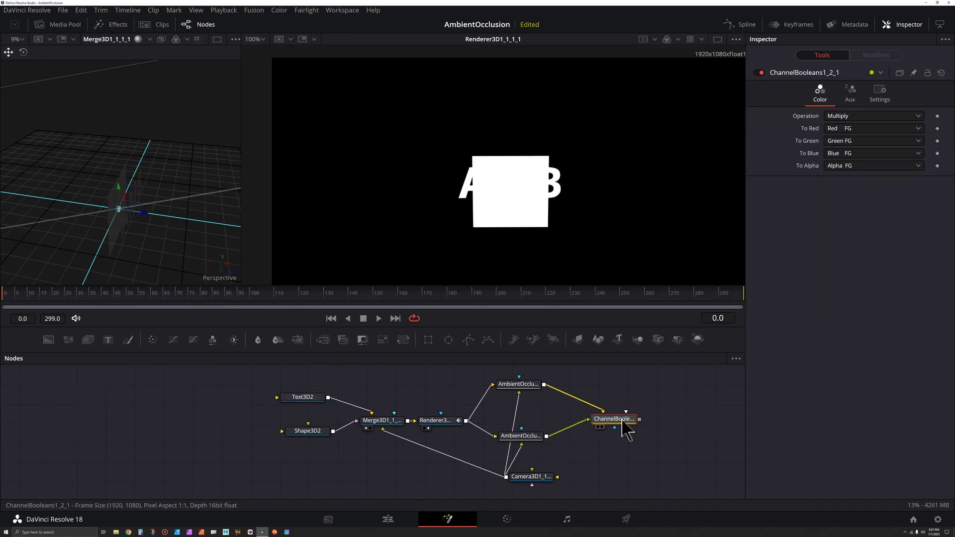
key("2")
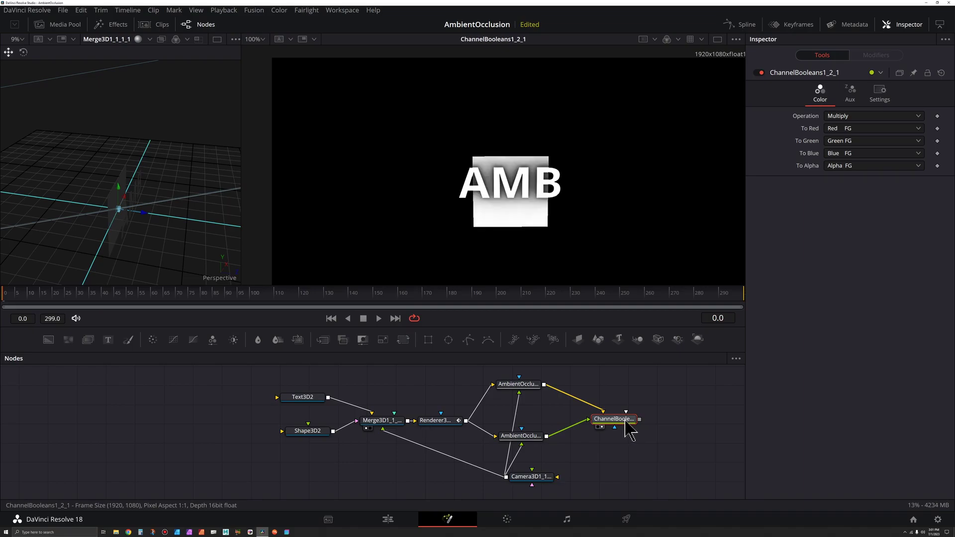
scroll(519, 199, "up", 2)
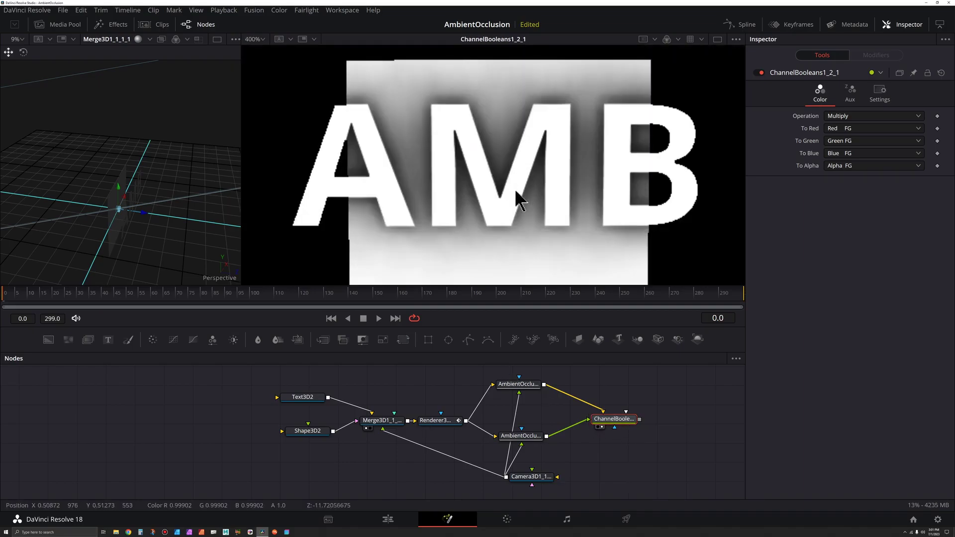
scroll(515, 191, "down", 3)
Reposition the AMB text close to the plane at about -0.179 in Y and 0.034 in Z.
left_click(303, 397)
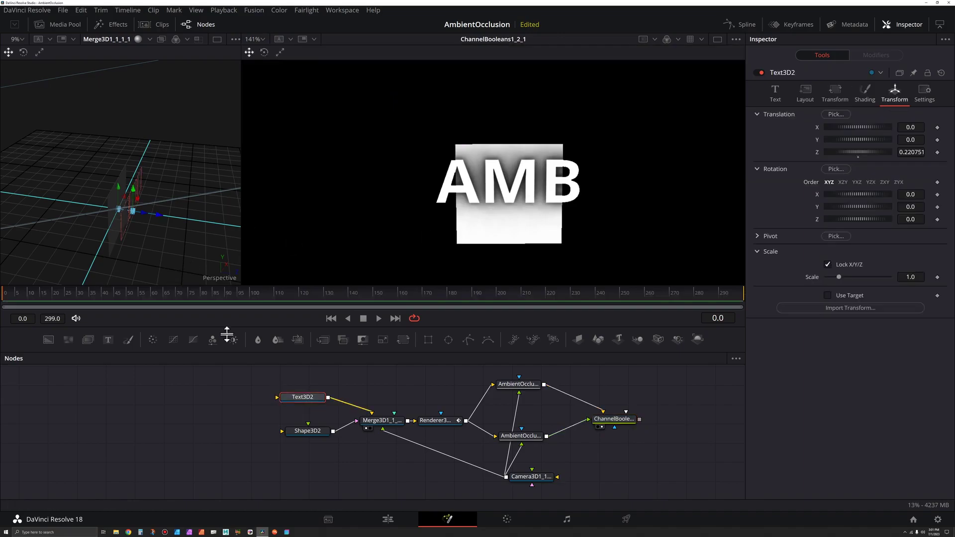
left_click_drag(158, 215, 121, 197)
scroll(444, 166, "down", 1)
scroll(90, 211, "up", 3)
Move the 3D camera closer to the text and change its angle to view the scene from the side.
scroll(113, 205, "down", 7)
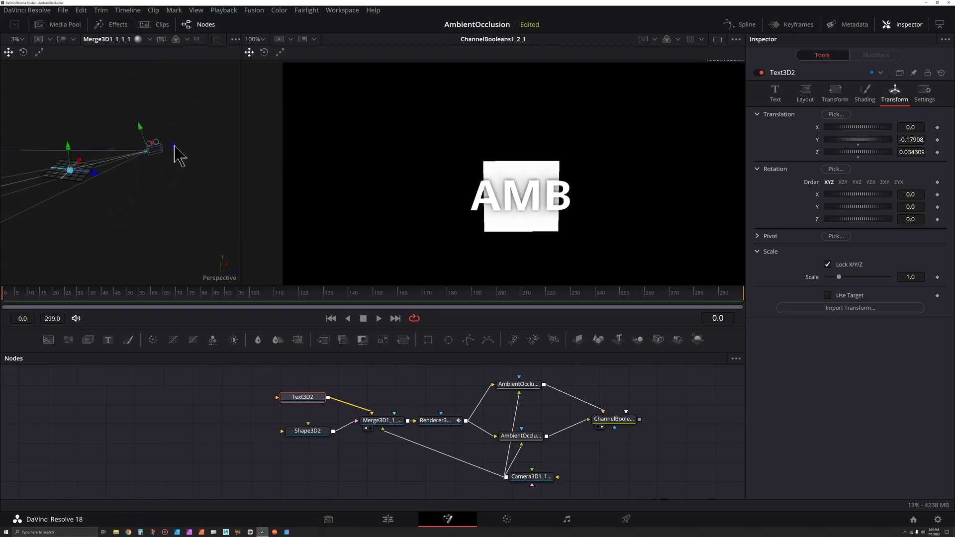
left_click_drag(175, 147, 124, 170)
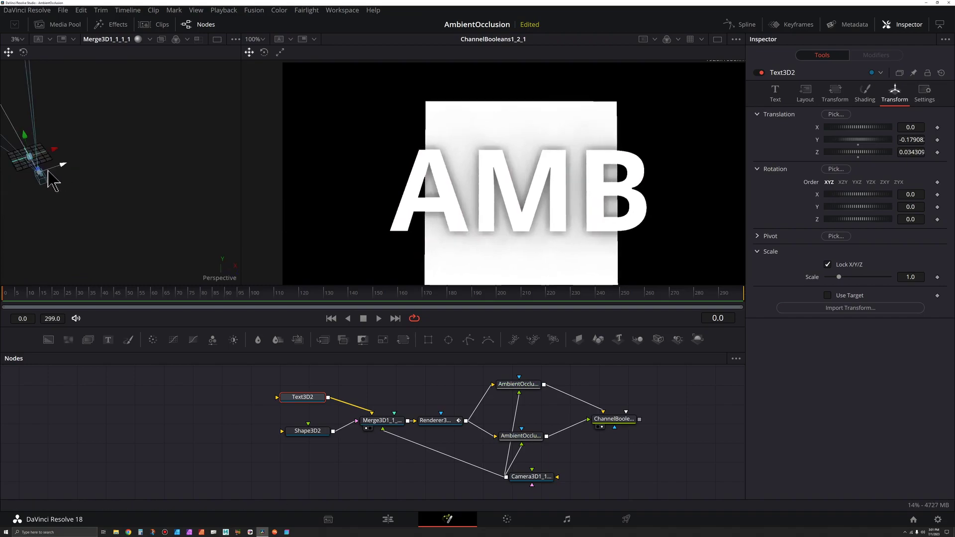
left_click_drag(51, 171, 226, 222)
scroll(226, 222, "up", 3)
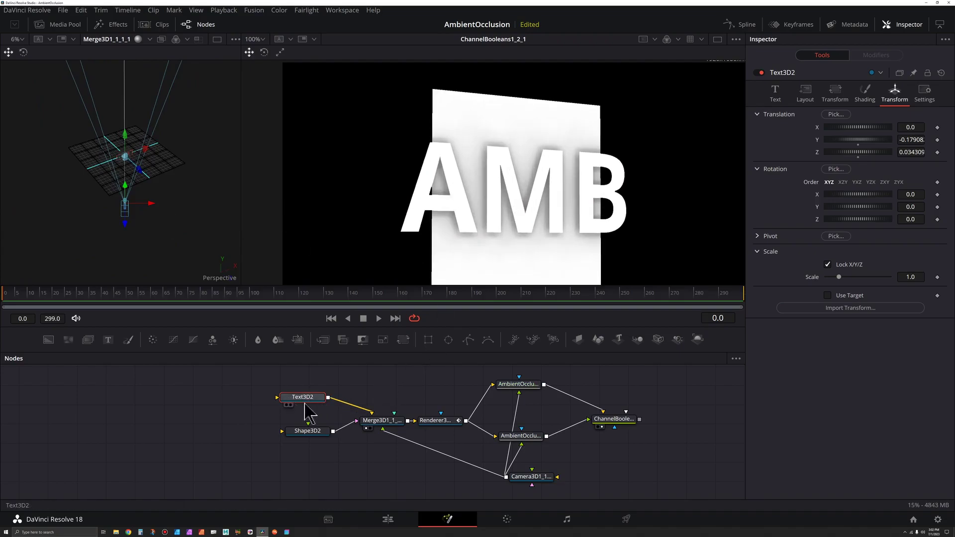
Extrude the AMB text to a depth of 0.2 with a bevel depth of about 0.0031 and bevel width of about 0.0024.
left_click_drag(313, 400, 315, 401)
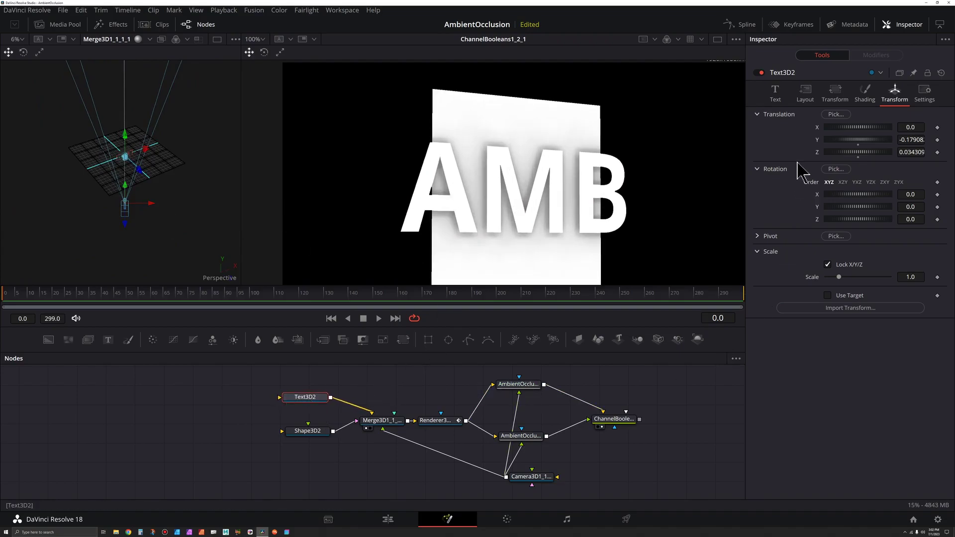
left_click(775, 91)
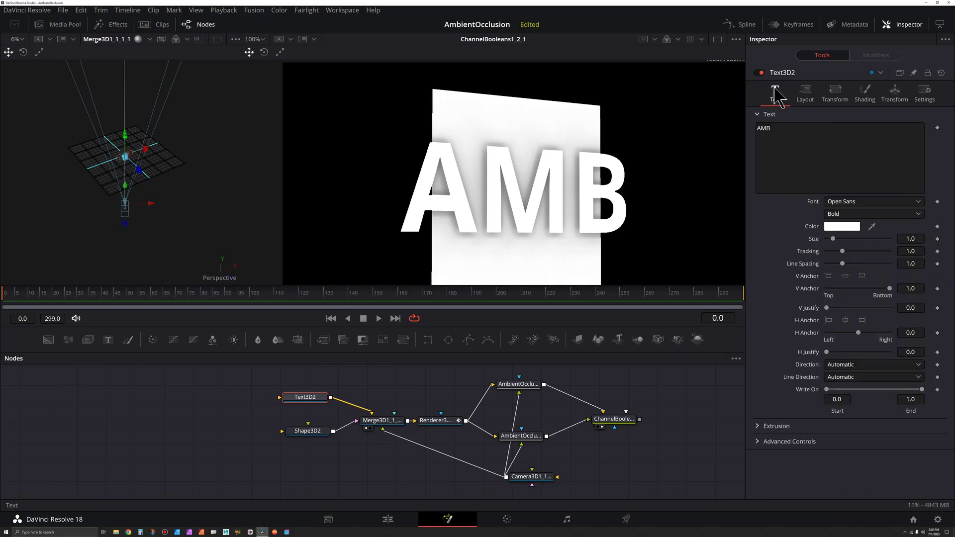
left_click(808, 427)
scroll(816, 427, "down", 1)
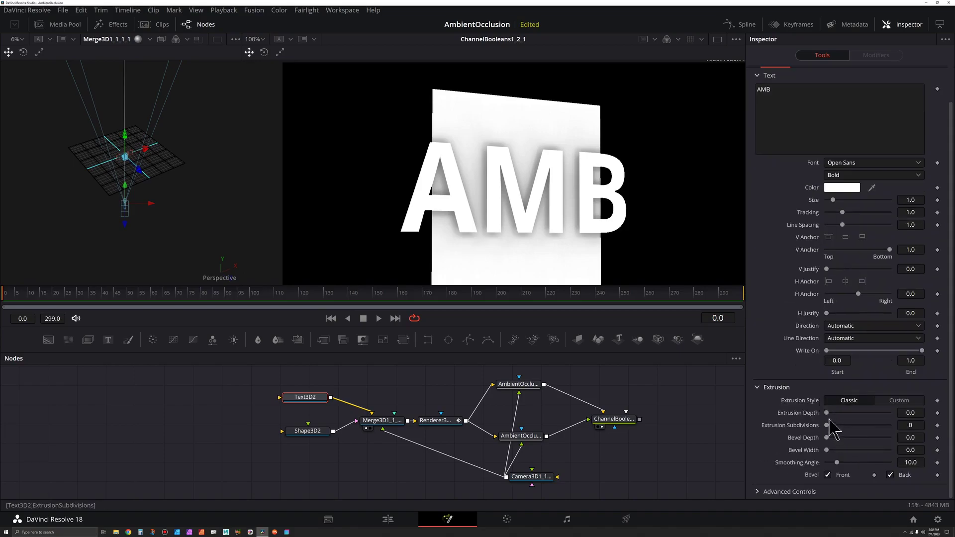
left_click_drag(827, 412, 906, 415)
left_click_drag(828, 438, 828, 451)
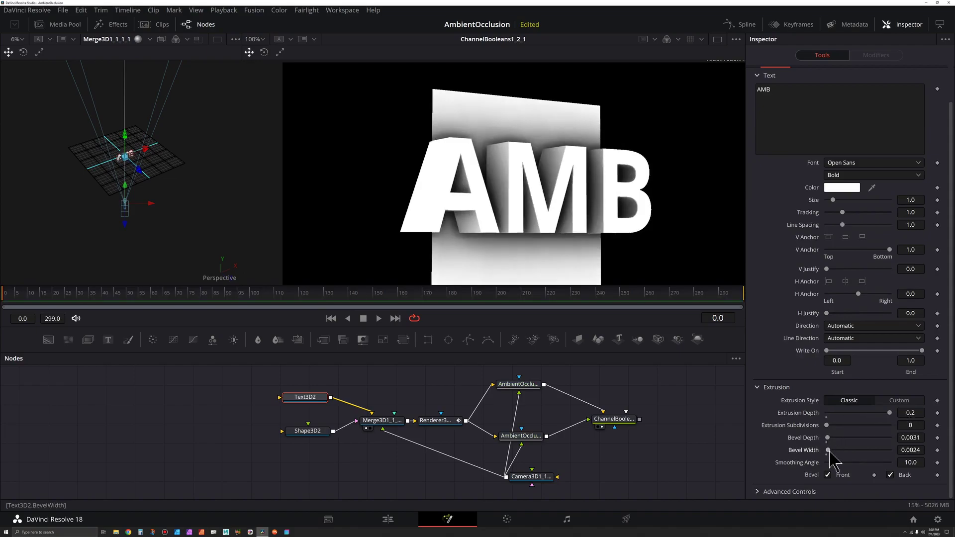
Change the background shape to a Cube and move it back along Z to about -0.486, behind the text.
left_click_drag(308, 431, 305, 433)
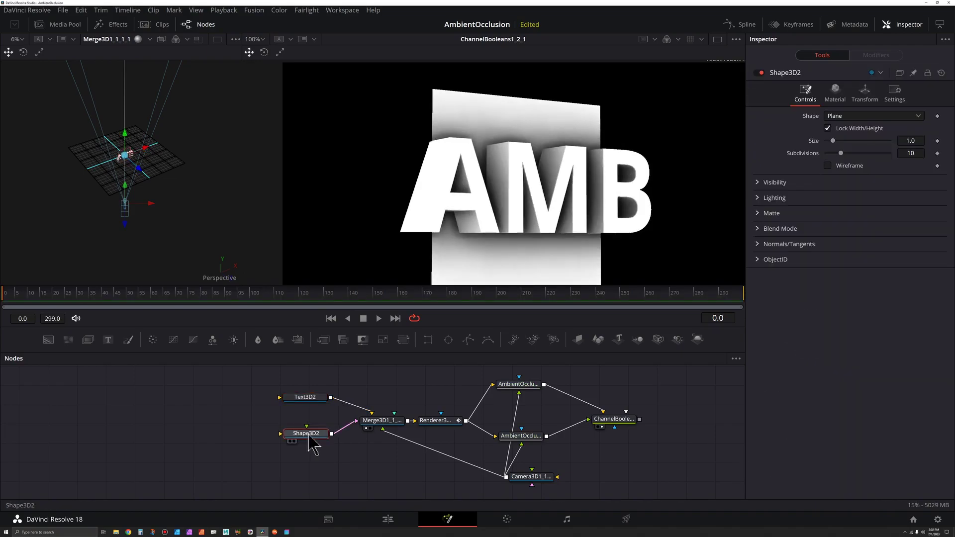
left_click(859, 118)
left_click(859, 141)
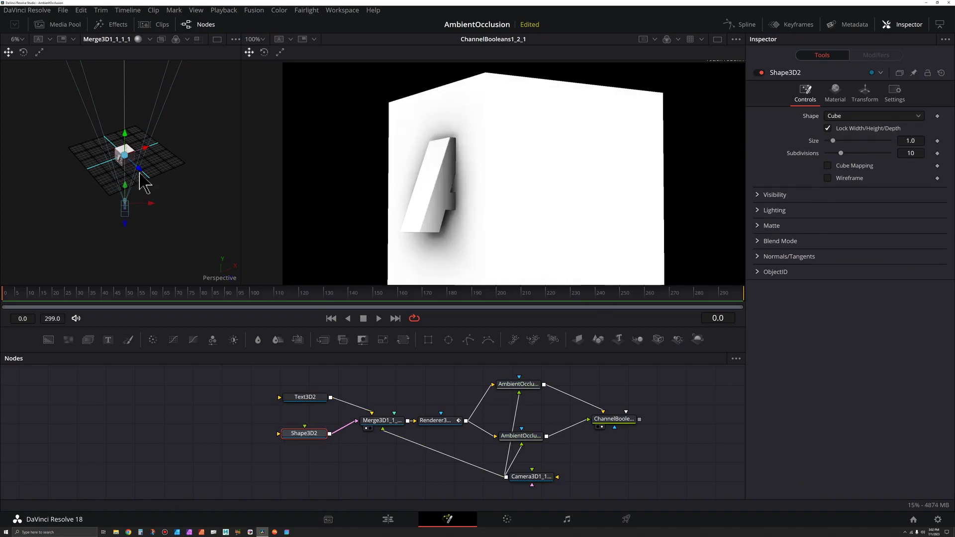
left_click_drag(134, 163, 138, 163)
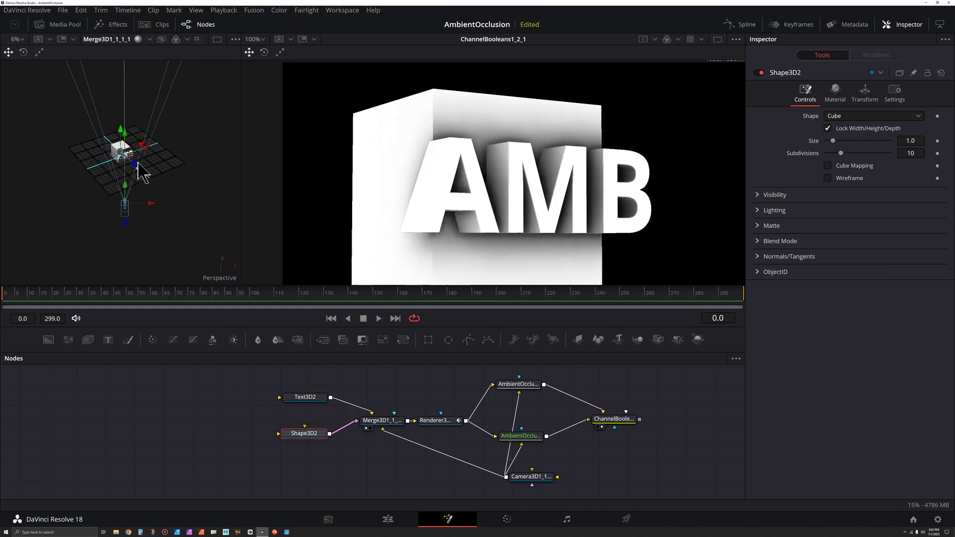
scroll(141, 171, "up", 8)
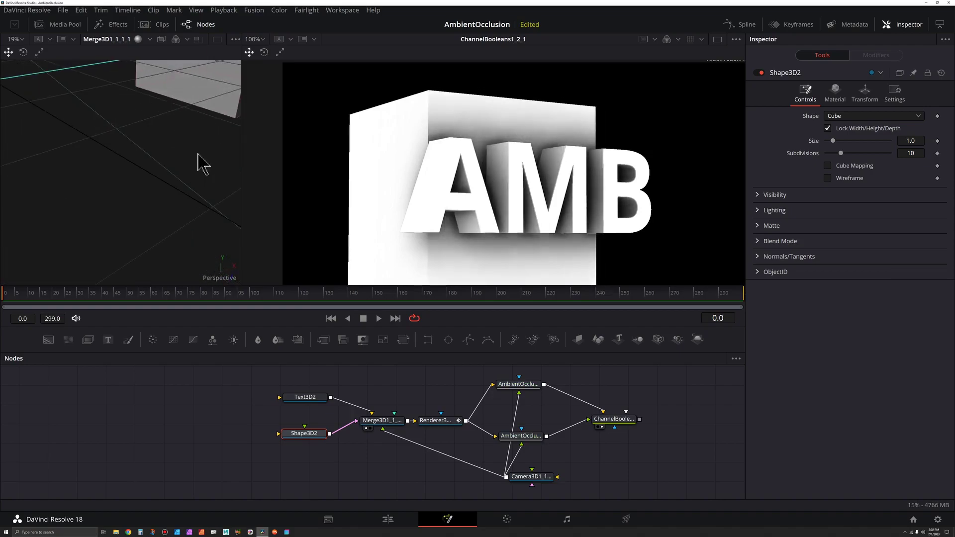
key("f")
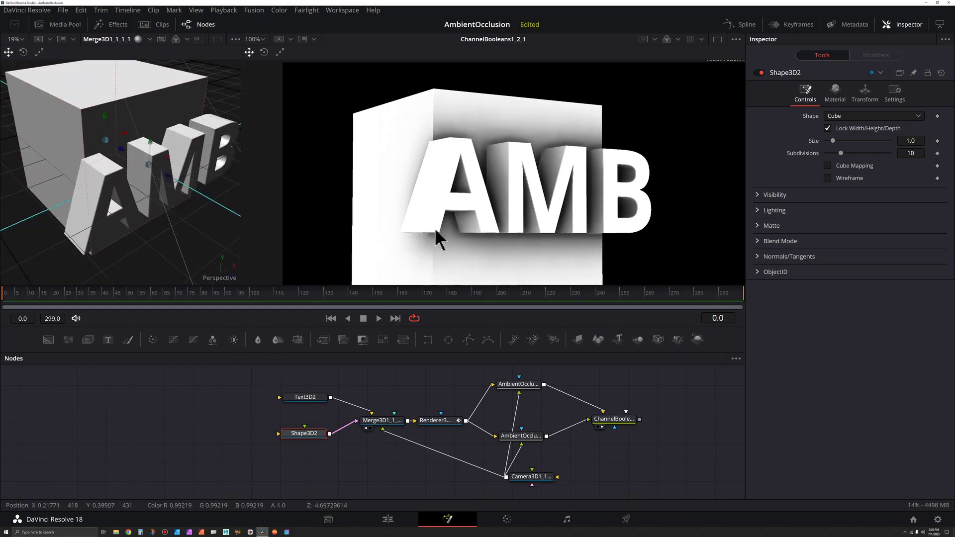
Unlock the cube's scale axes and set its X scale to 5.0 to form a wide wall.
left_click(868, 93)
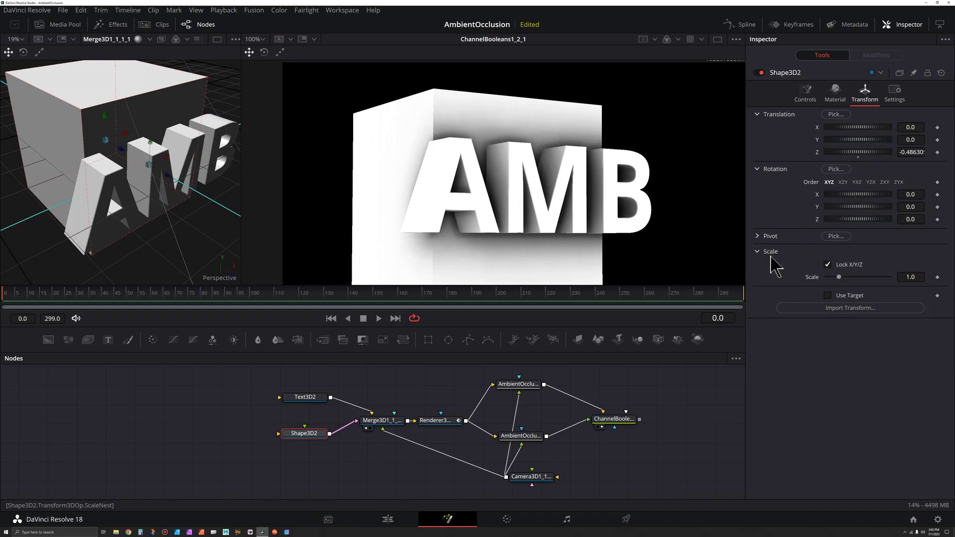
left_click(827, 265)
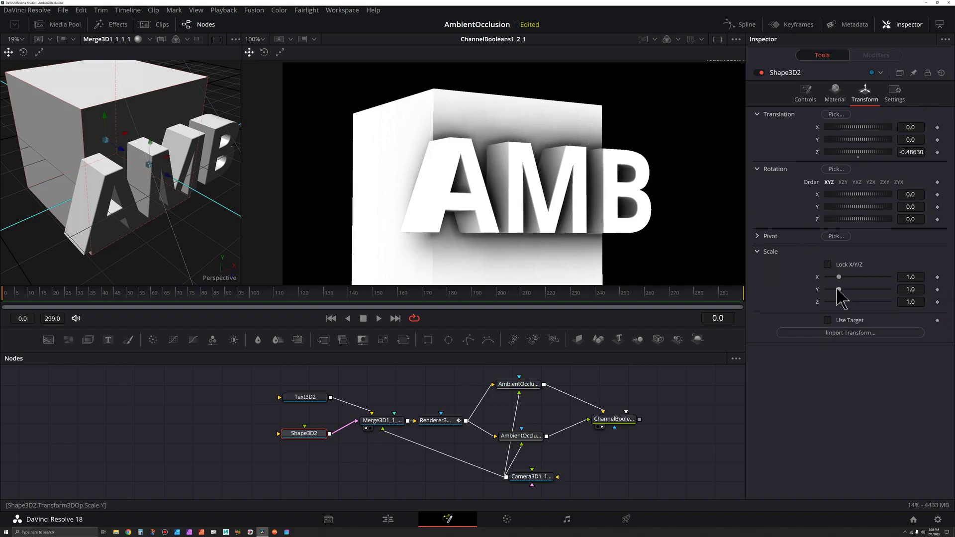
left_click_drag(851, 277, 923, 278)
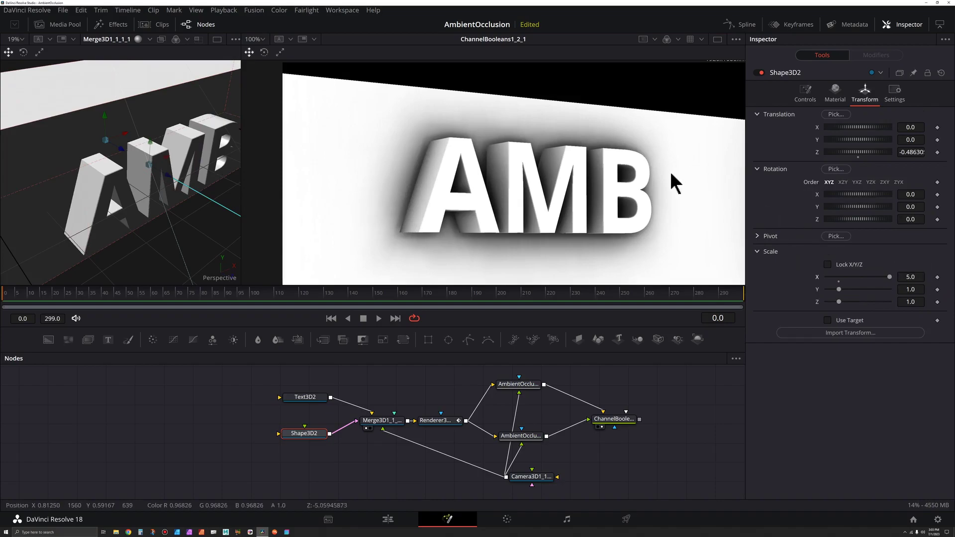
Rename the upper ambient occlusion node as AmbientOcclusion_Narrow02.
left_click_drag(533, 393, 535, 398)
left_click_drag(534, 438, 536, 435)
left_click(532, 391)
scroll(533, 398, "up", 5)
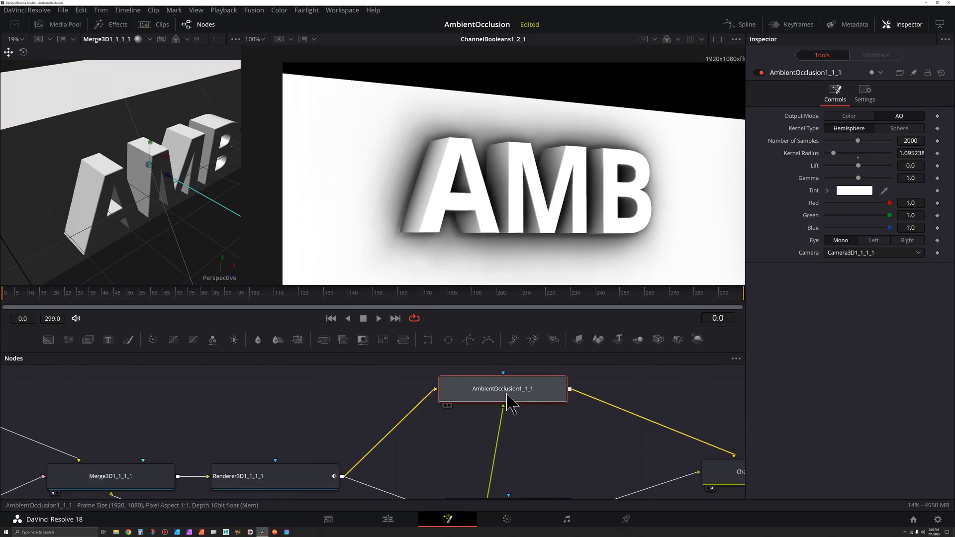
key("F2")
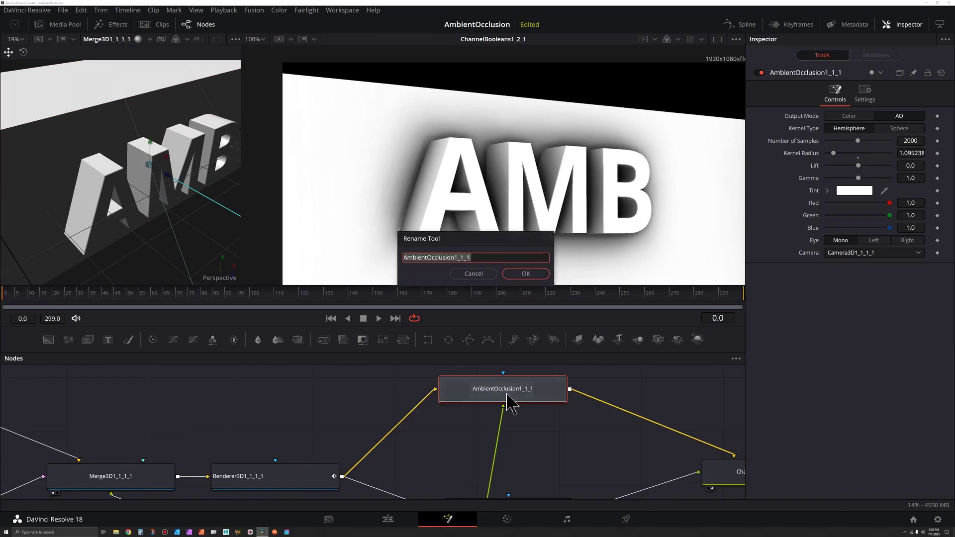
double_click(472, 257)
left_click(455, 258)
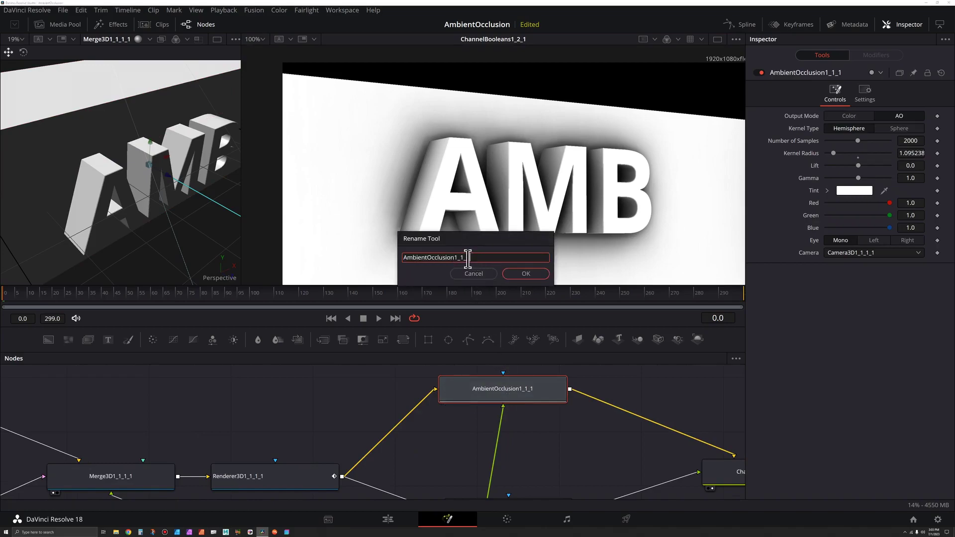
key("BackSpace")
type("Narrow02")
left_click(538, 273)
Rename the lower ambient occlusion node as AmbientOcclusion_Wide02.
key("ctrl+v")
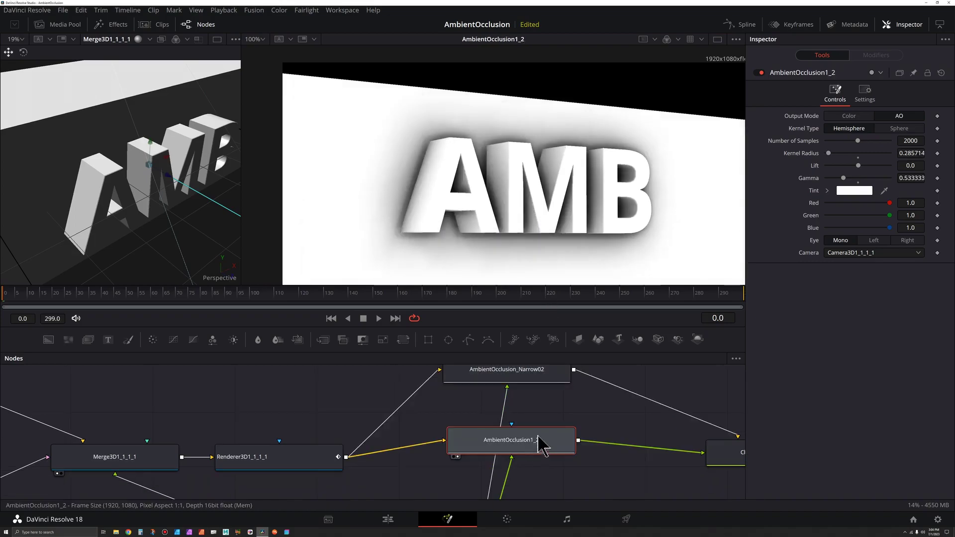
key("F2")
left_click(465, 259)
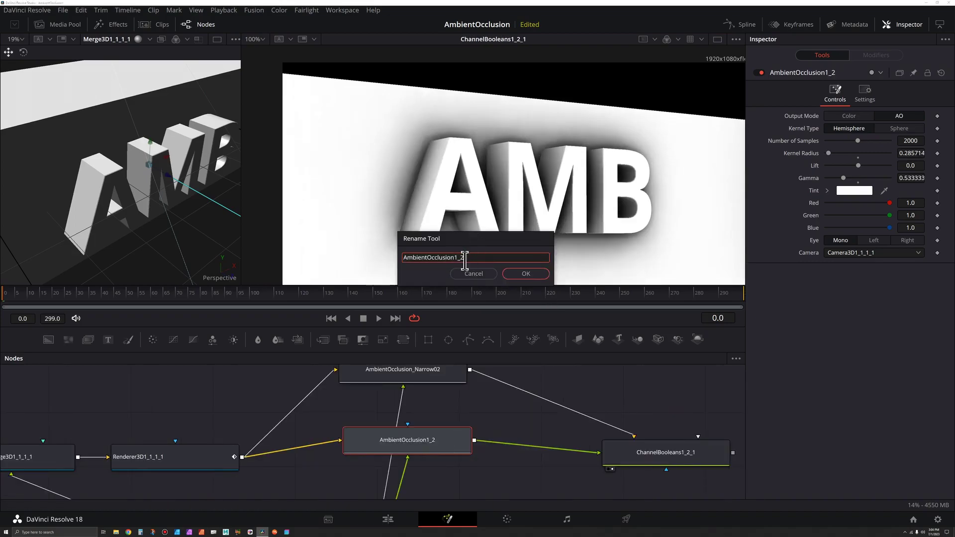
key("BackSpace")
key("BackSpace")
type("_Wide02")
left_click(527, 274)
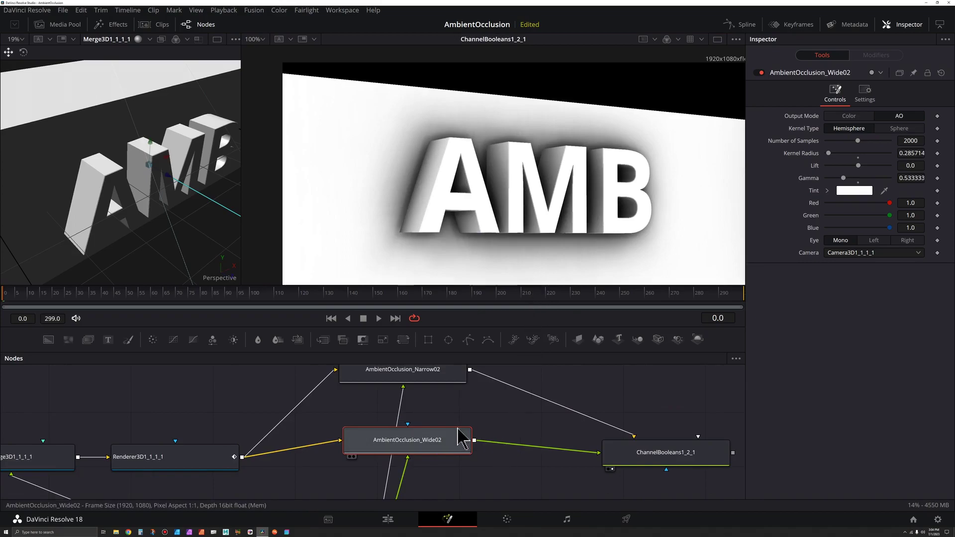
Disable AmbientOcclusion_Wide02 and set AmbientOcclusion_Narrow02's kernel radius to 0.16 and its lift to -0.8.
left_click_drag(457, 429, 467, 449)
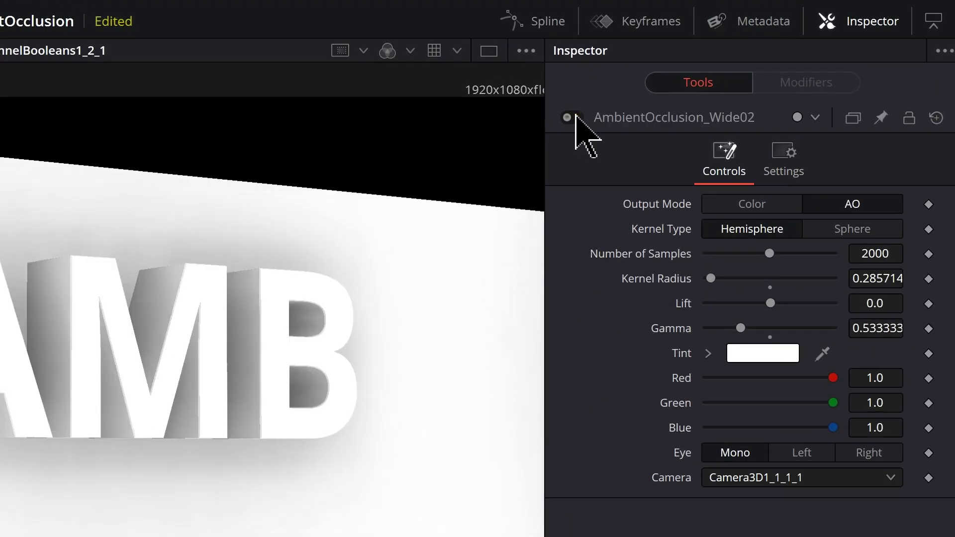
left_click(568, 117)
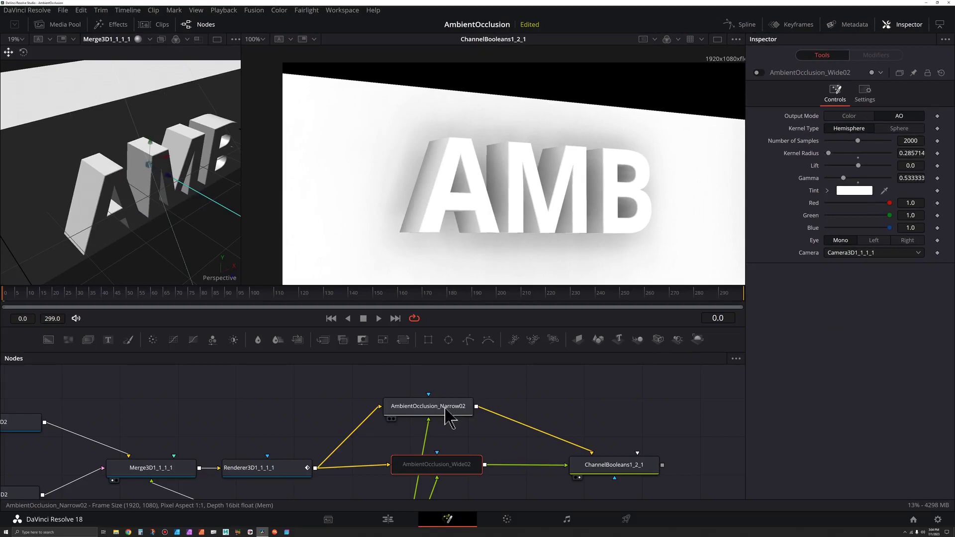
left_click(445, 409)
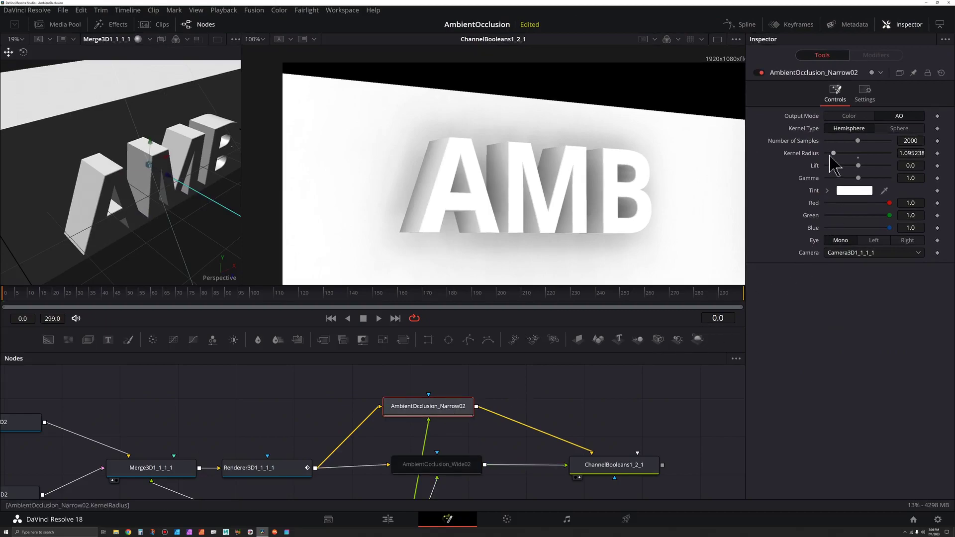
mouse_move(834, 154)
left_mouse_down()
mouse_move(844, 166)
mouse_move(834, 166)
left_mouse_up()
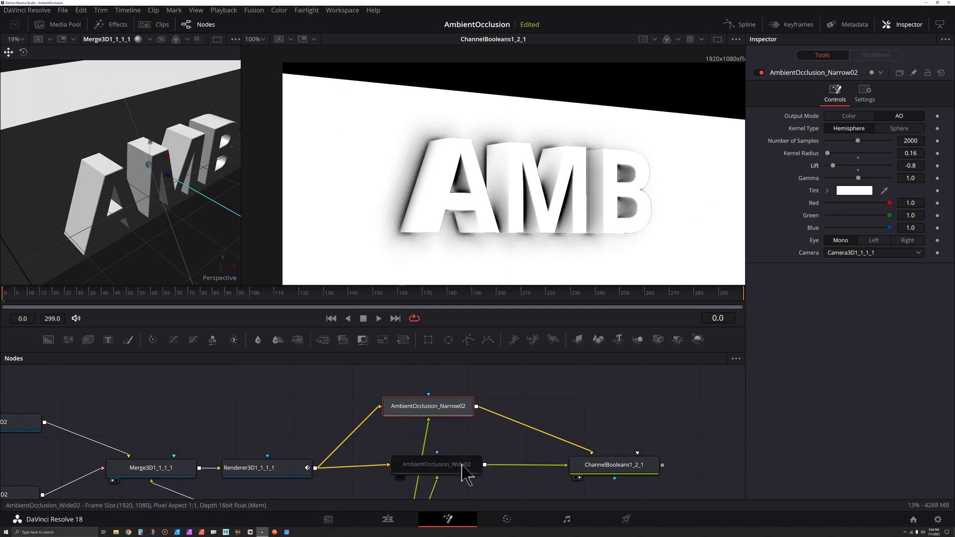
Disable AmbientOcclusion_Narrow02 and re-enable AmbientOcclusion_Wide02 to work on the wide shading alone.
left_click_drag(500, 427, 525, 406)
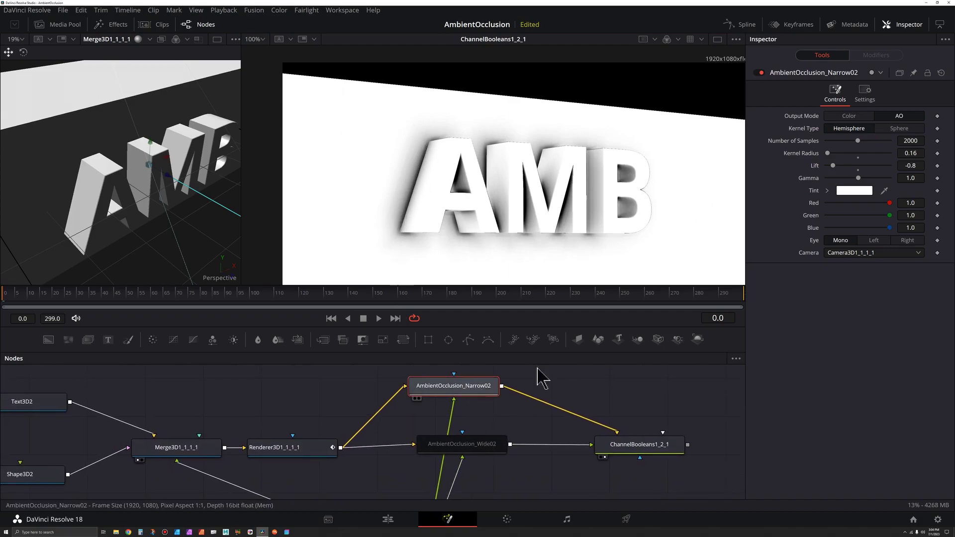
left_click(761, 73)
left_click(490, 457)
left_click(759, 72)
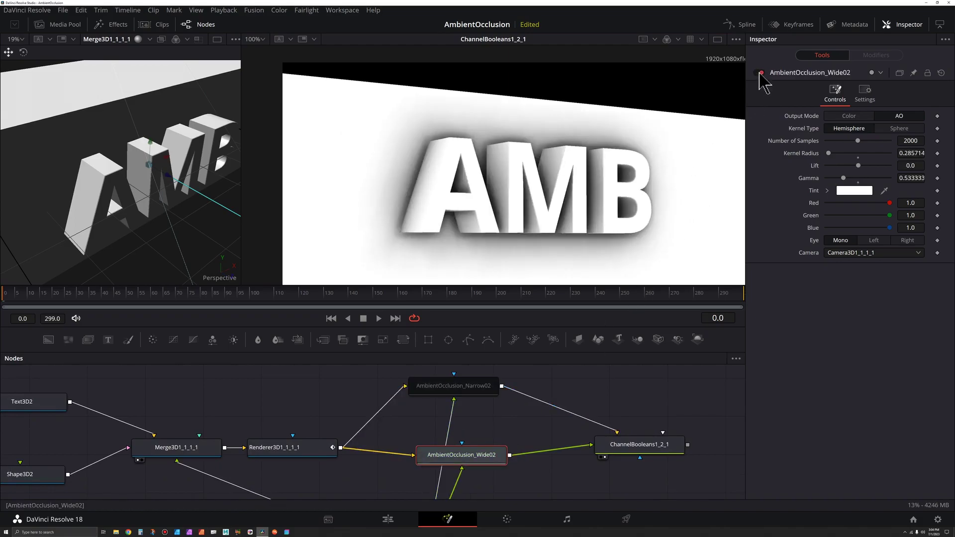
Set AmbientOcclusion_Wide02's kernel radius to 1.02, lift to -0.22 and number of samples to 2677.
left_click(829, 153)
left_click_drag(834, 154, 837, 154)
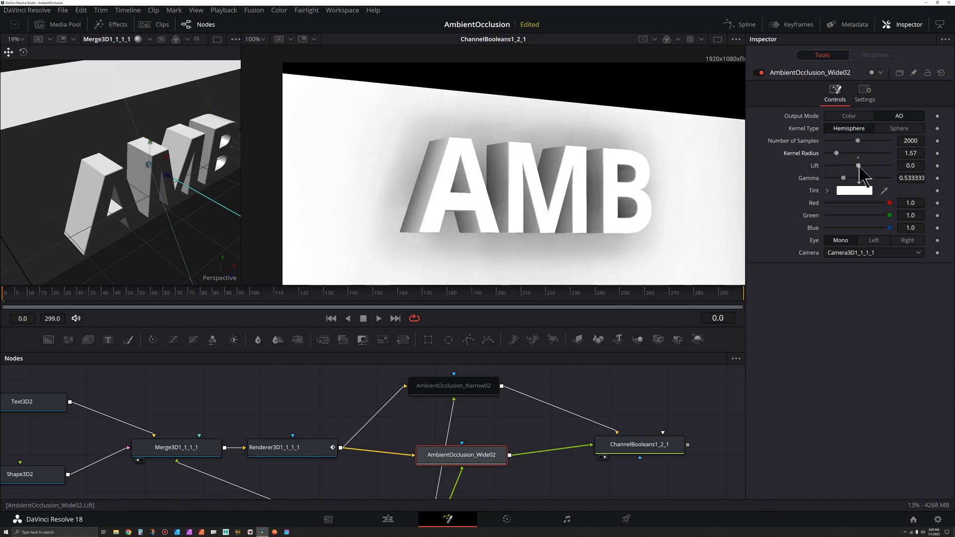
mouse_move(858, 165)
left_mouse_down()
mouse_move(836, 167)
mouse_move(830, 153)
mouse_move(845, 166)
left_mouse_up()
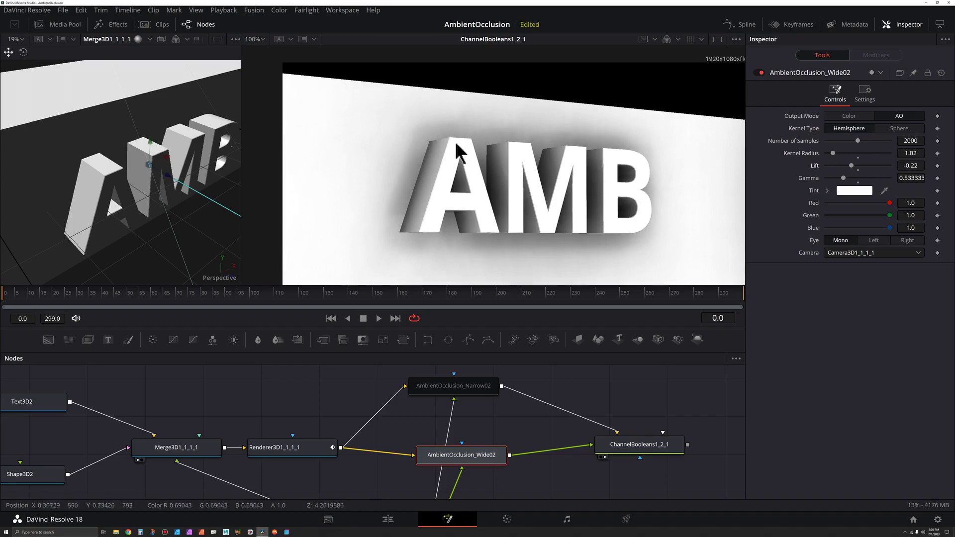
left_click_drag(857, 141, 830, 143)
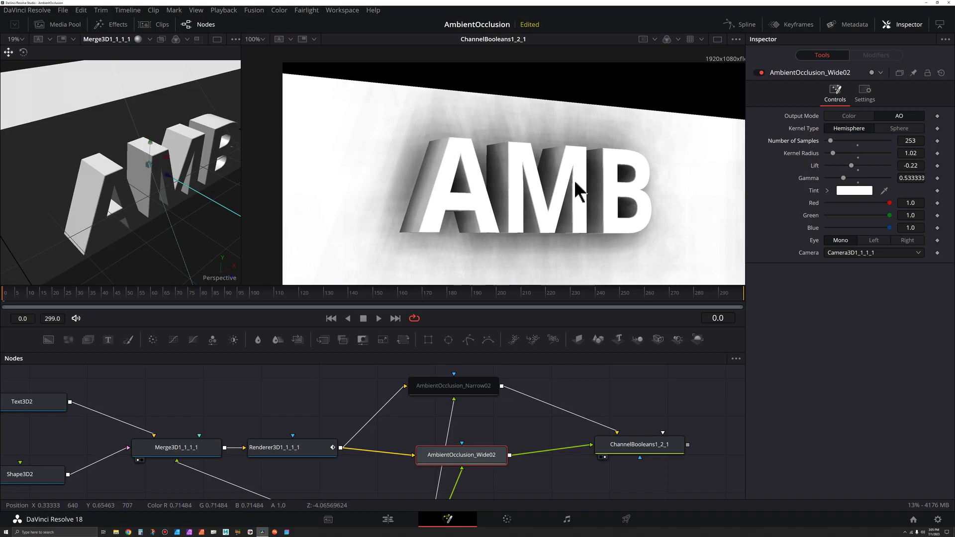
left_click_drag(830, 141, 868, 151)
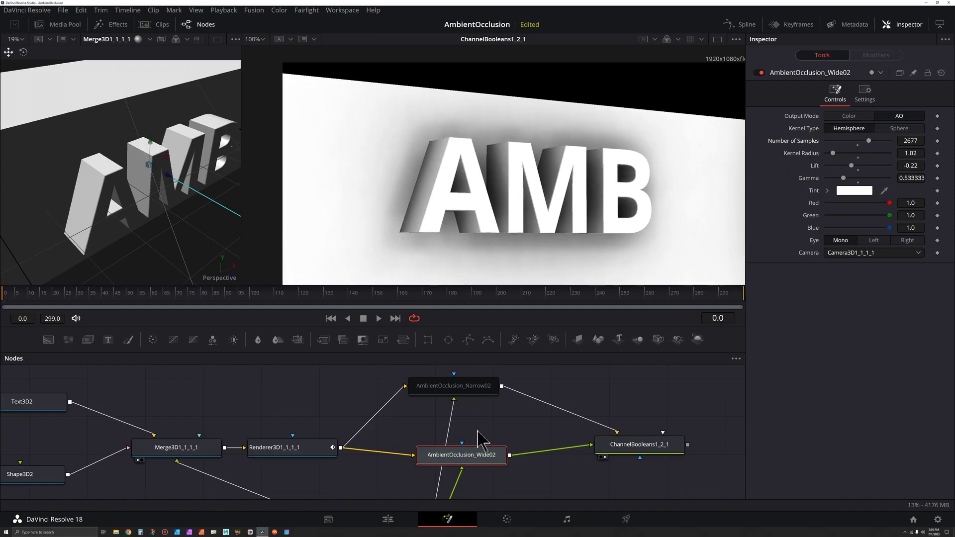
Re-enable AmbientOcclusion_Narrow02 to combine both occlusion passes.
left_click(456, 387)
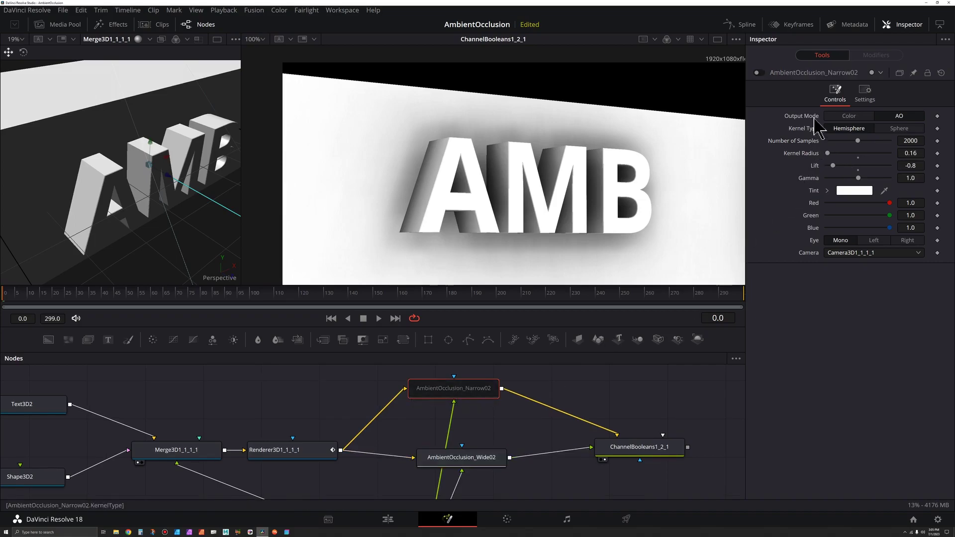
left_click(758, 73)
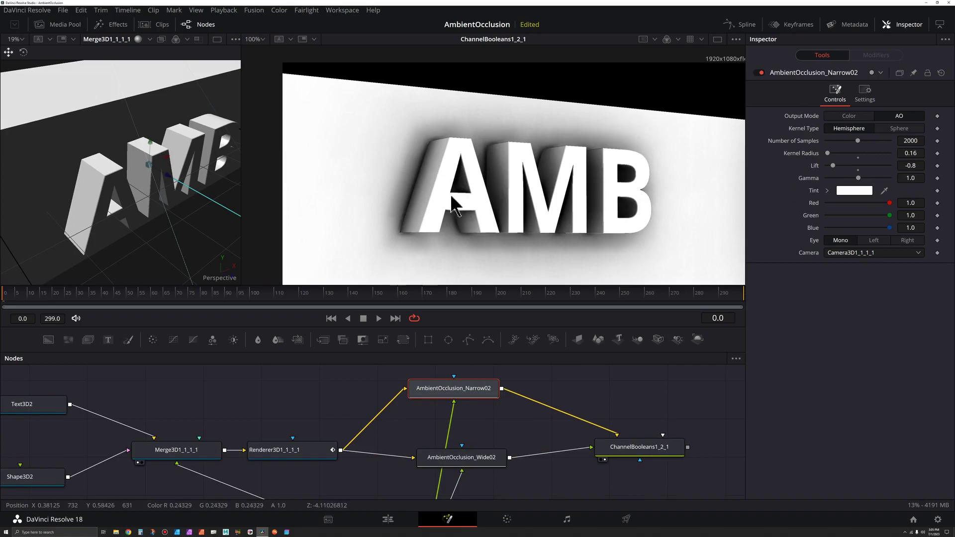
Examine the edges of the AMB letters up close in the ChannelBooleans output for jagged pixels.
scroll(456, 139, "up", 5)
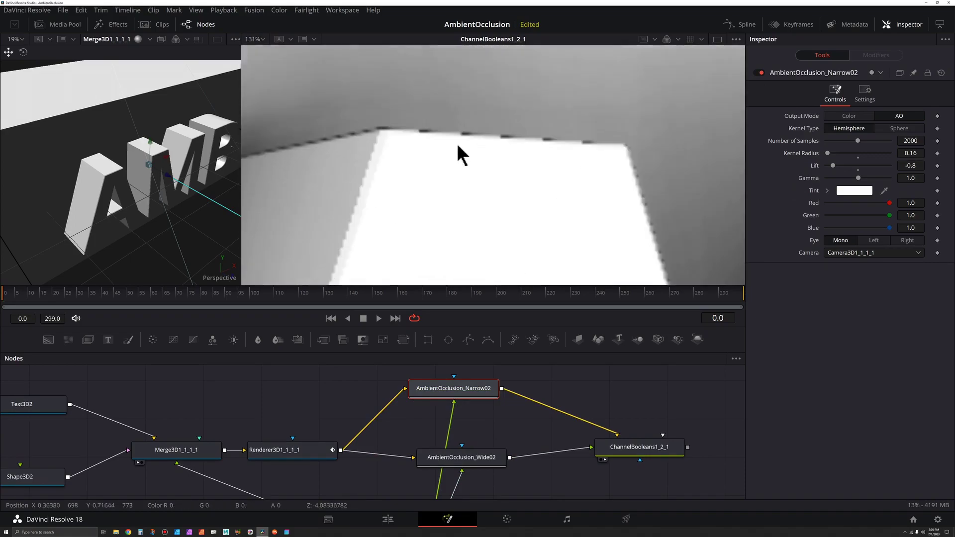
scroll(463, 179, "down", 3)
left_click_drag(635, 258, 373, 89)
scroll(509, 205, "up", 3)
scroll(506, 203, "up", 5)
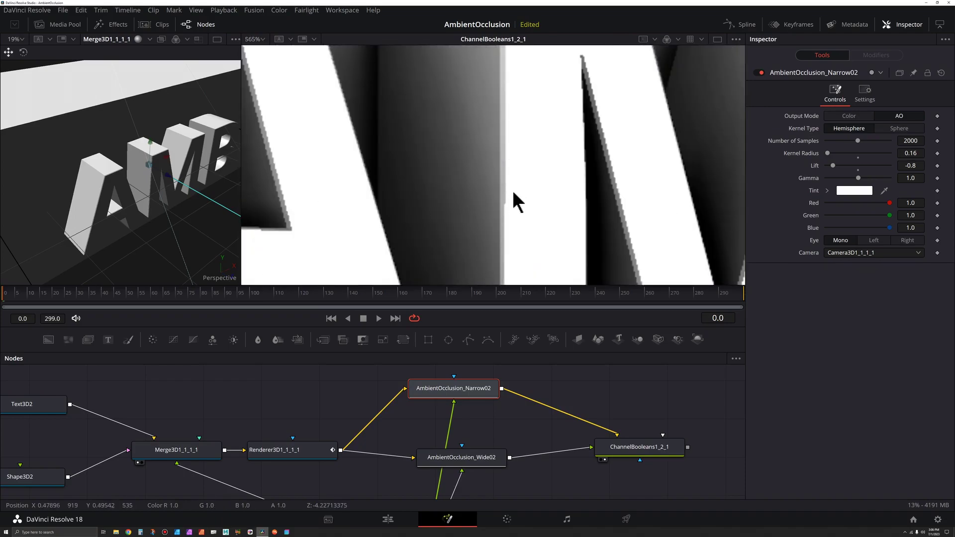
scroll(507, 199, "up", 2)
scroll(509, 203, "down", 6)
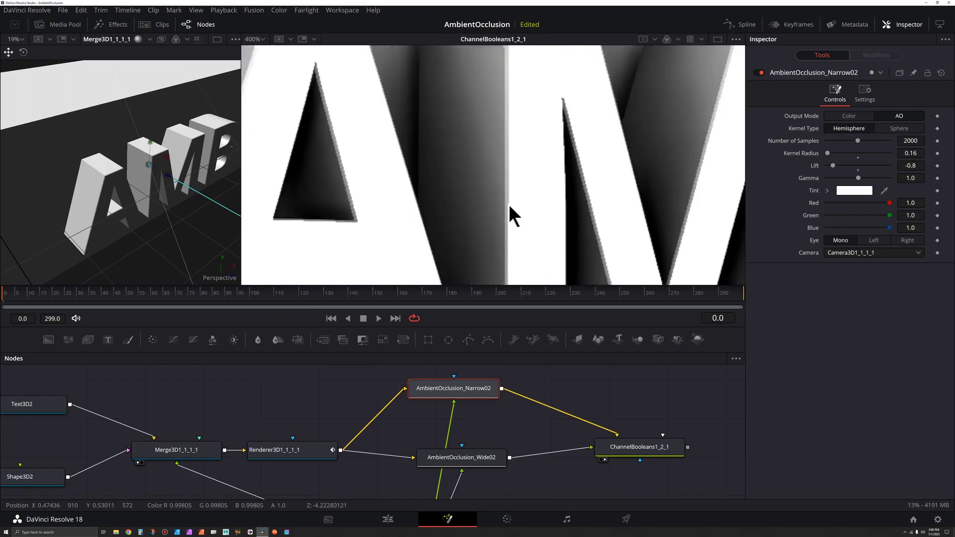
scroll(515, 219, "down", 3)
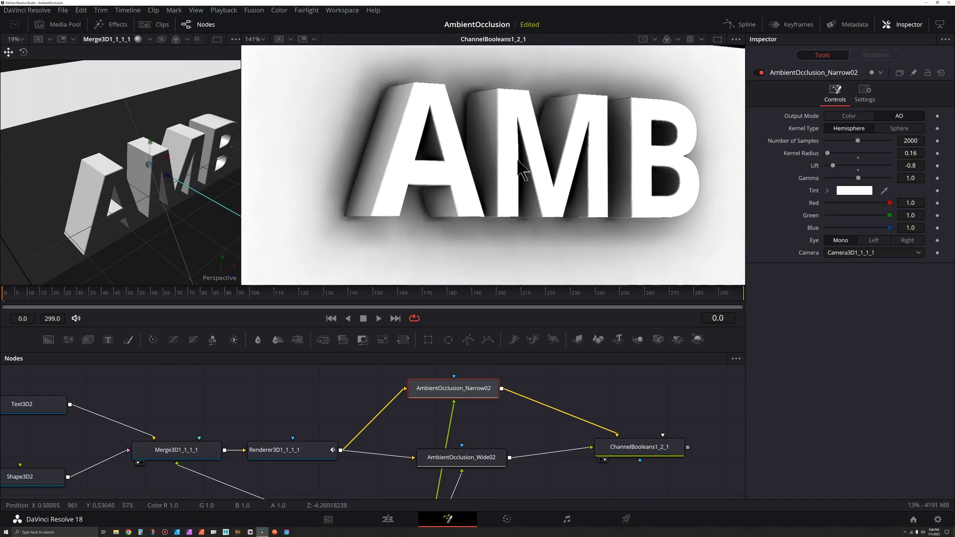
scroll(328, 451, "down", 2)
Double the Renderer3D1_1_1 image resolution to 3840 by 2160.
left_click(326, 444)
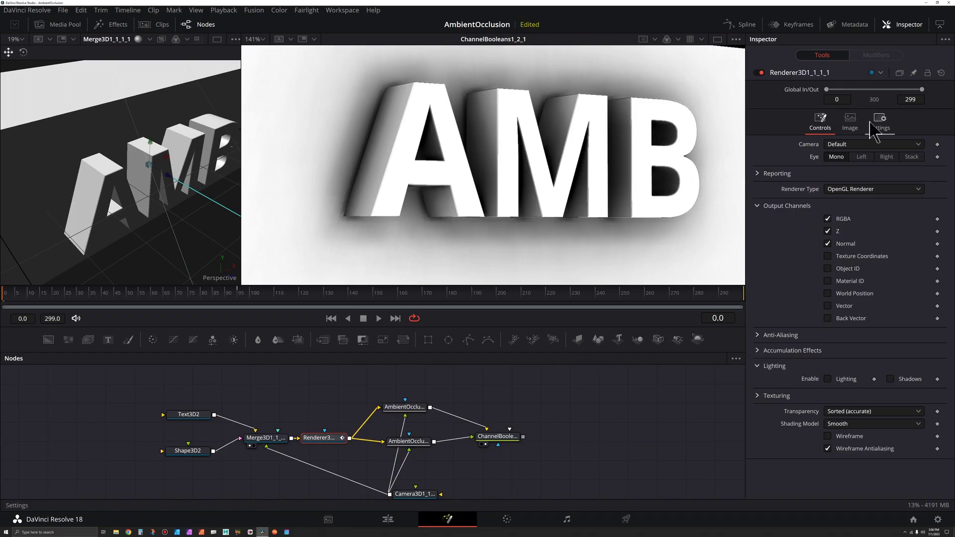
left_click(852, 123)
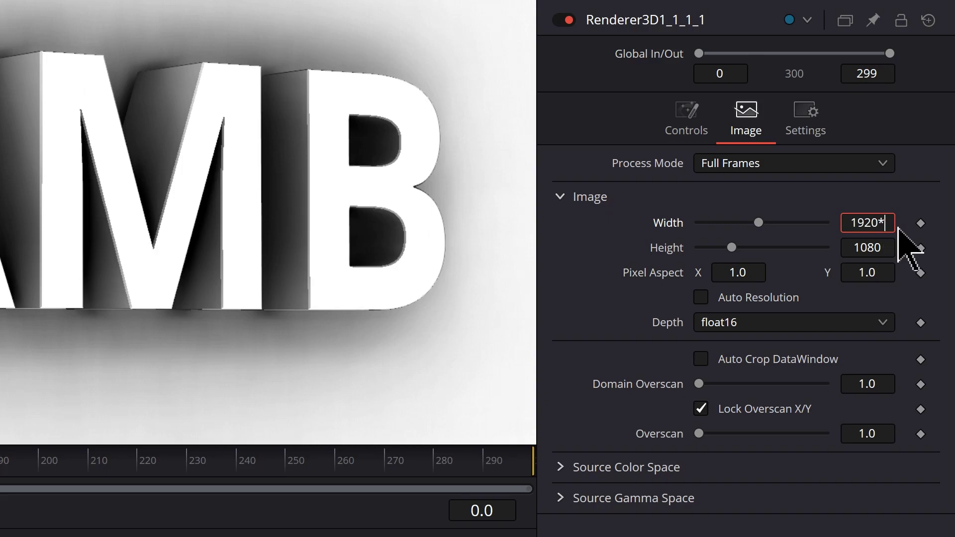
type("2")
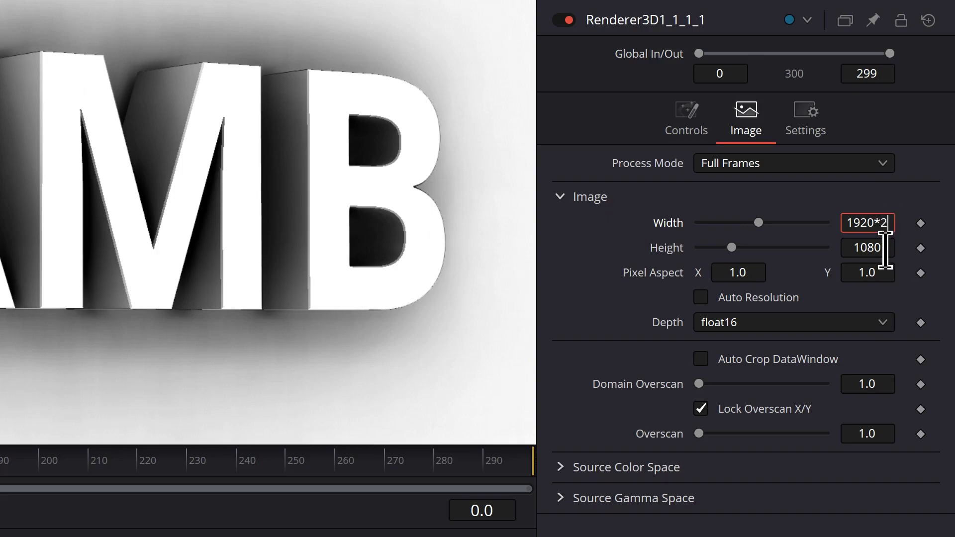
key("Tab")
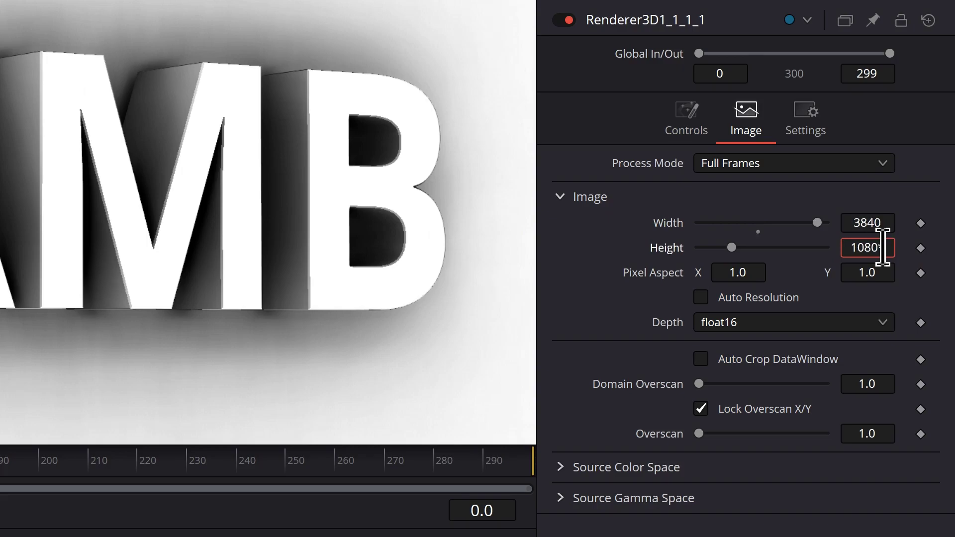
type("*2")
key("Tab")
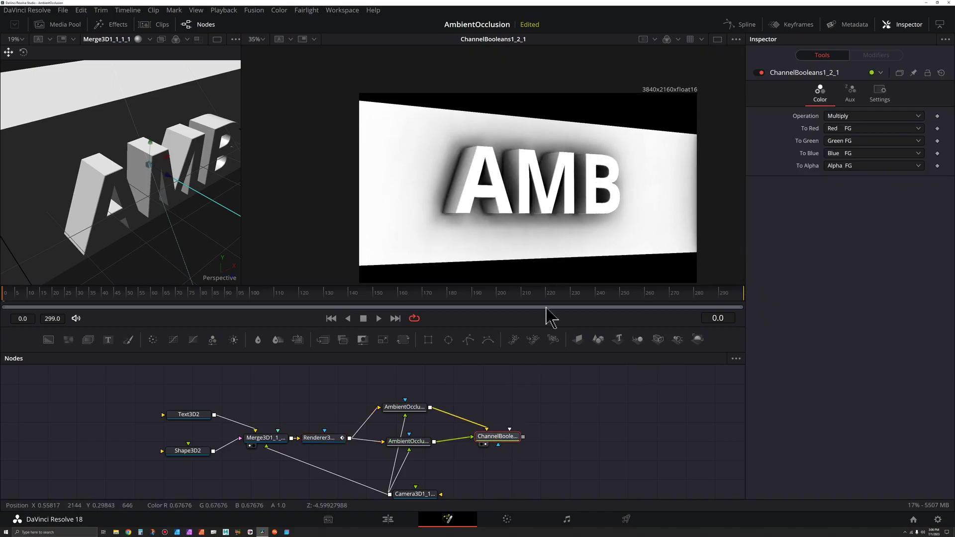
Add a 1920 by 1080 Resize node after ChannelBooleans1_2_1 and show its output in the 2D viewer.
left_click_drag(510, 437, 500, 427)
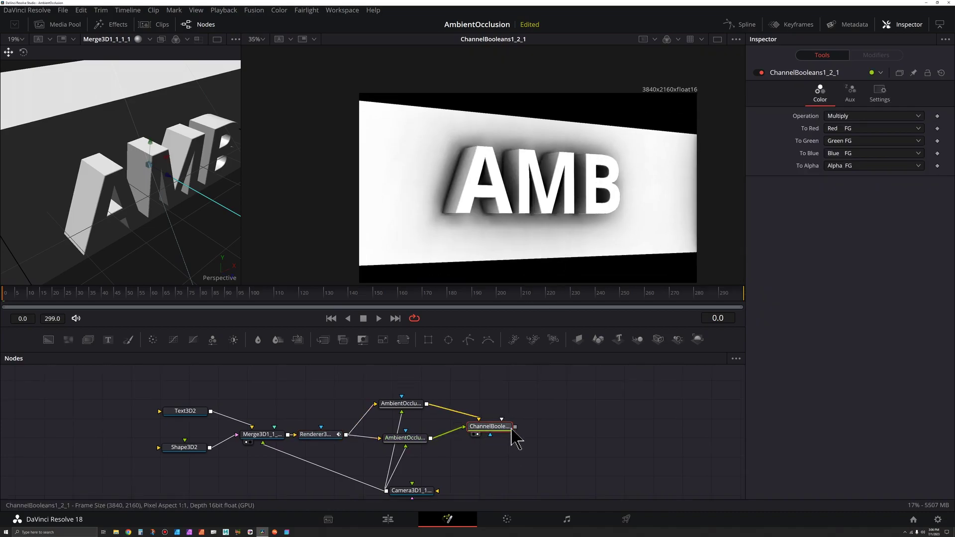
key("shift+space")
type("resiz")
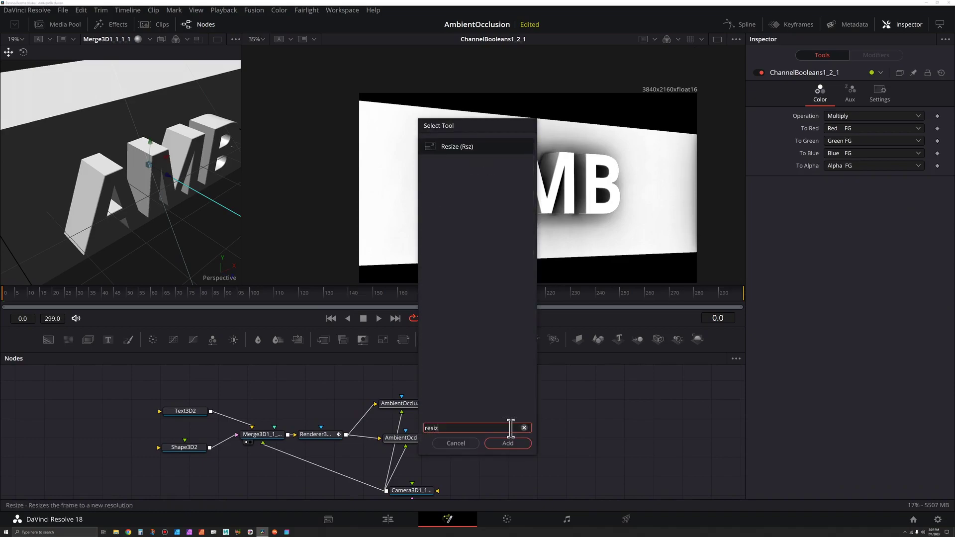
key("Return")
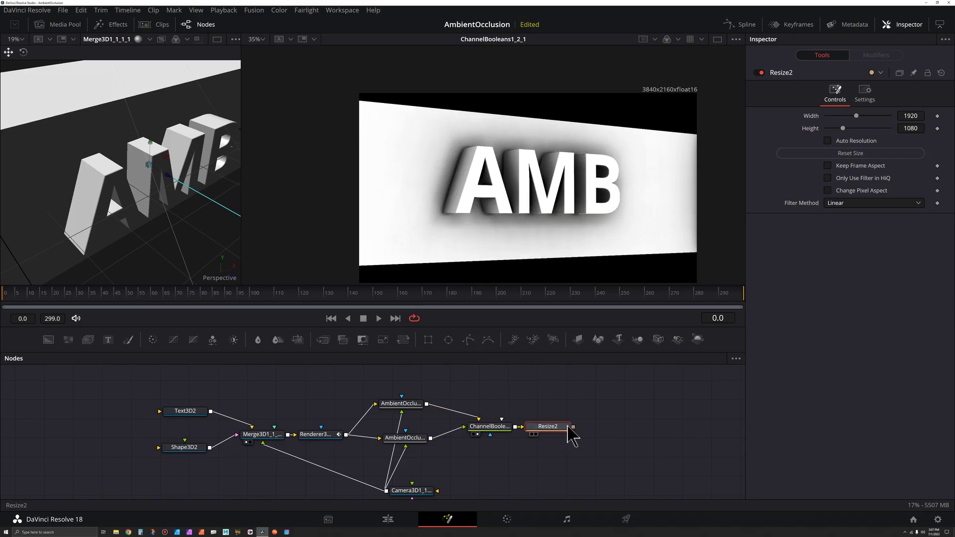
left_click(911, 128)
left_click(556, 429)
key("2")
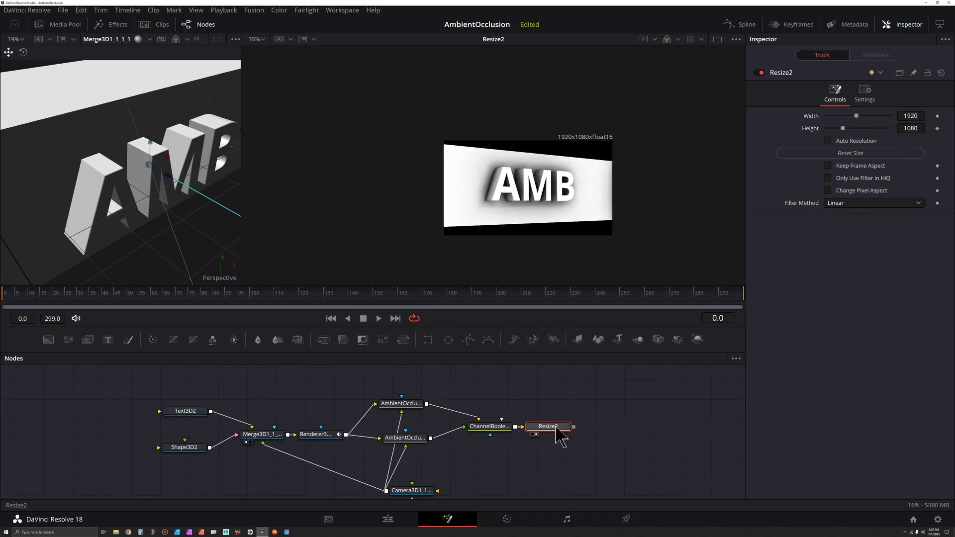
Examine the edges of the AMB letters up close in the Resize2 output.
scroll(587, 169, "up", 2)
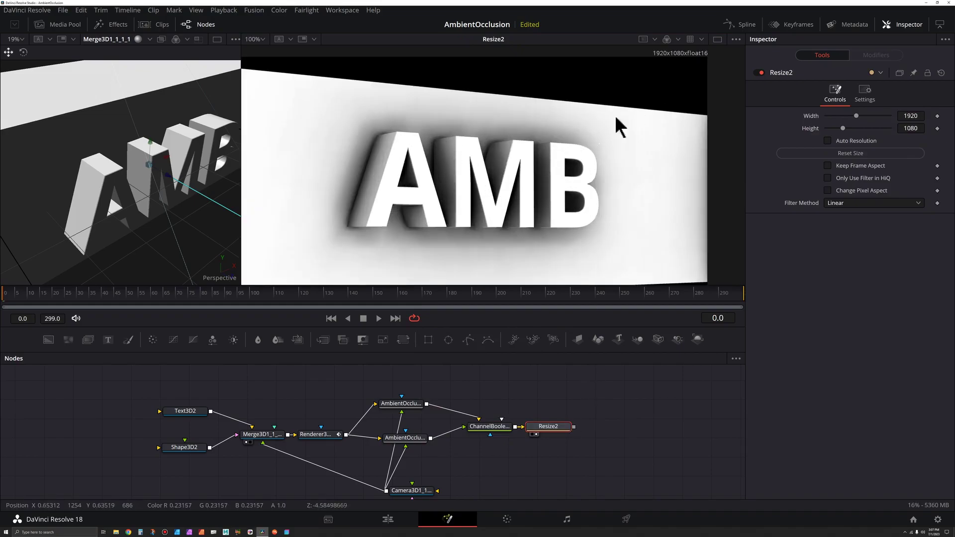
scroll(484, 234, "up", 5)
scroll(484, 234, "down", 3)
scroll(476, 163, "up", 1)
left_click_drag(522, 211, 536, 91)
scroll(500, 250, "up", 2)
left_click_drag(501, 250, 506, 212)
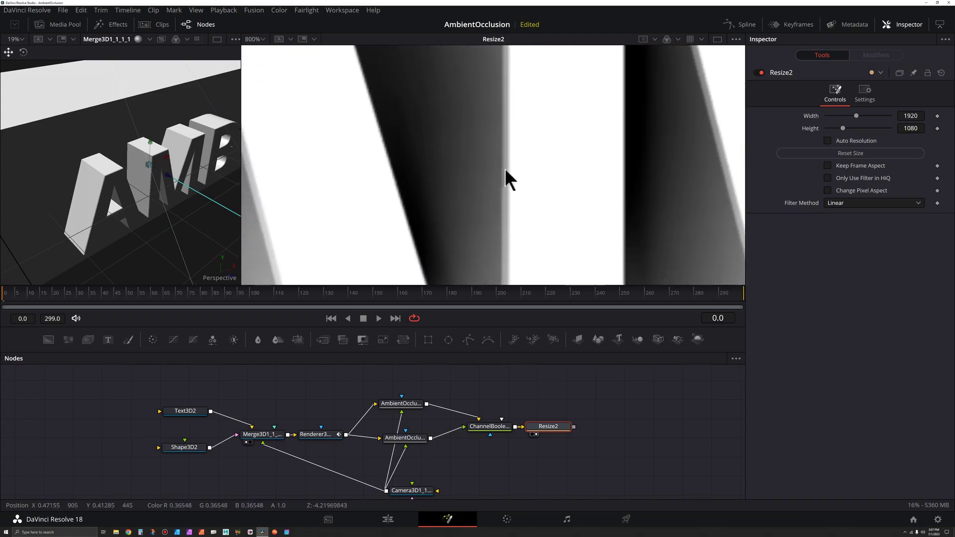
Set Resize2's filter method to Cubic and review the whole AMB text.
left_click(848, 205)
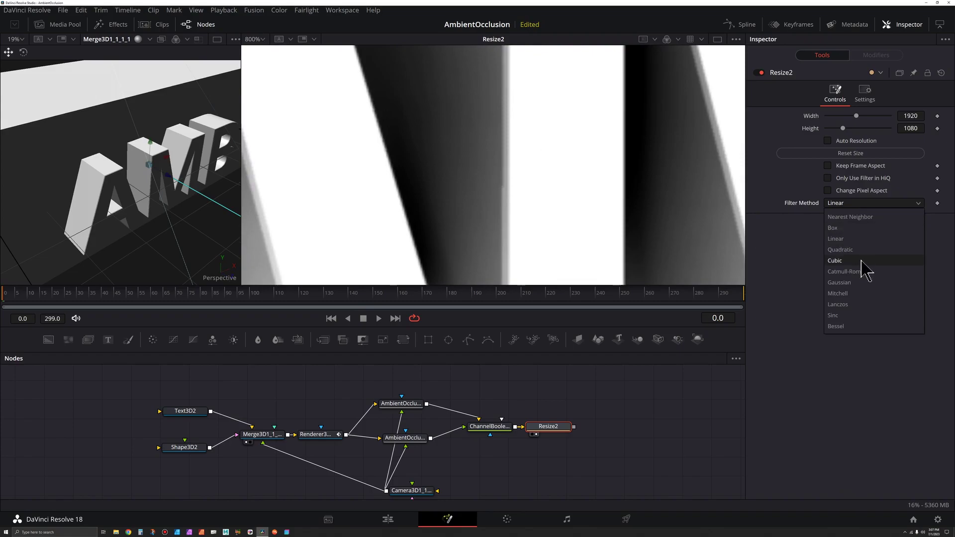
left_click(846, 261)
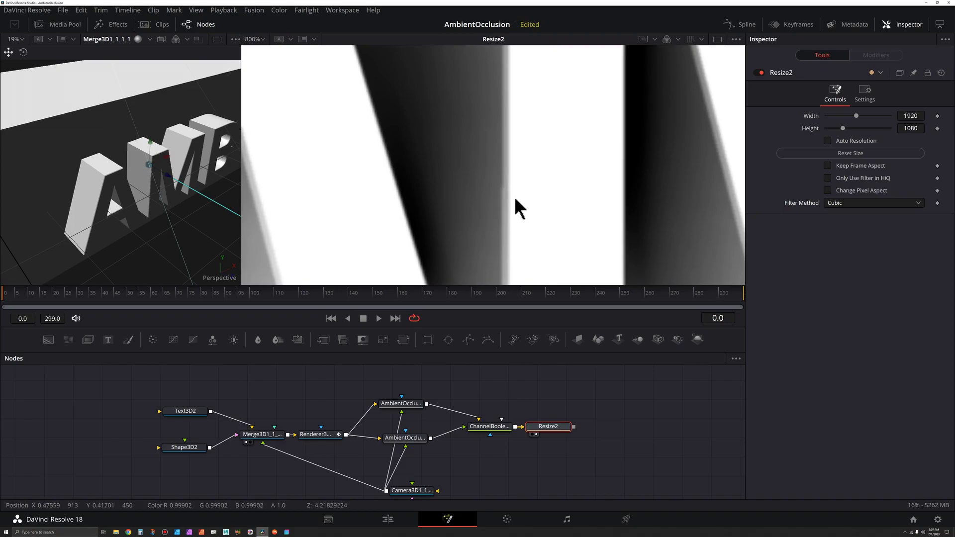
scroll(515, 200, "down", 4)
left_click(261, 38)
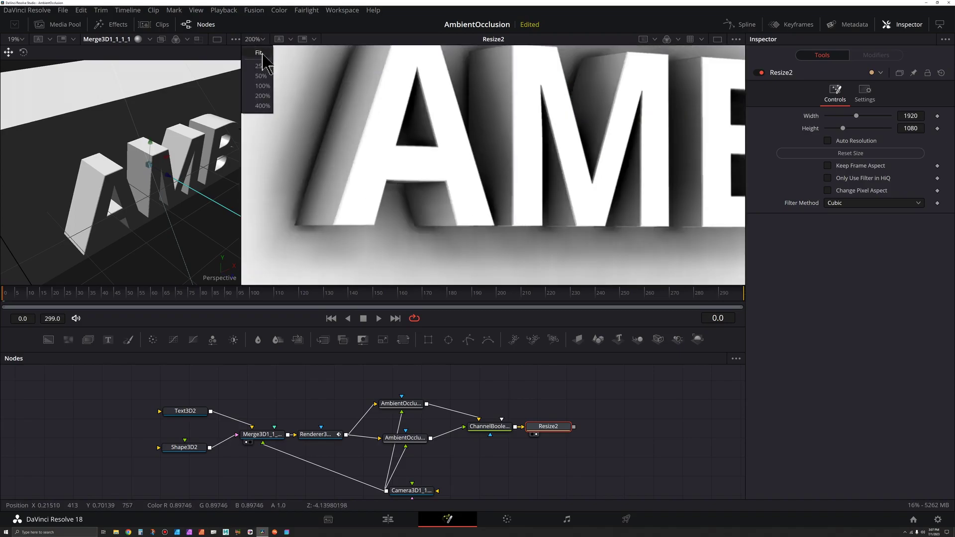
left_click(259, 97)
left_click_drag(547, 165, 548, 180)
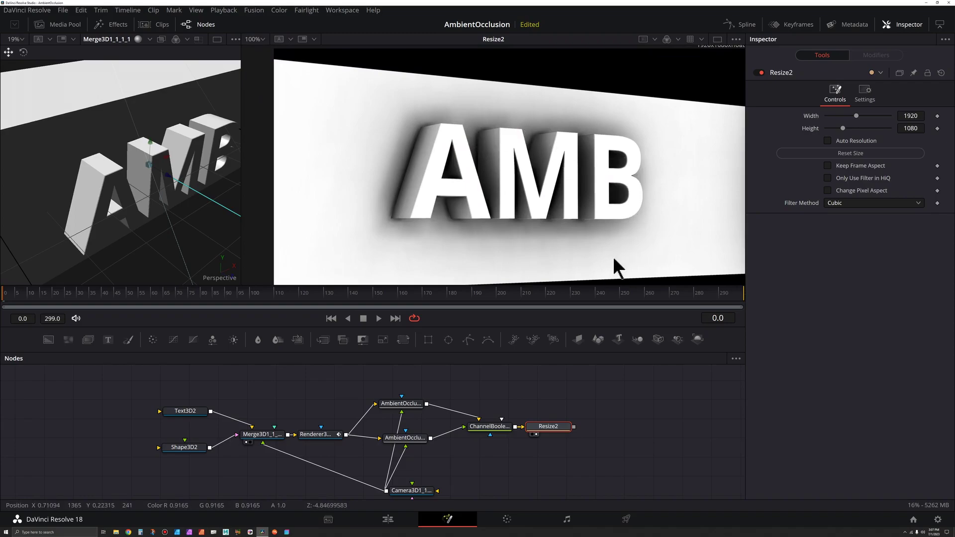
Show MediaOut1 of the separate AMBIENT OCCLUSION node tree in the 2D viewer and check its occlusion nodes.
scroll(510, 429, "down", 5)
left_click_drag(524, 401, 456, 453)
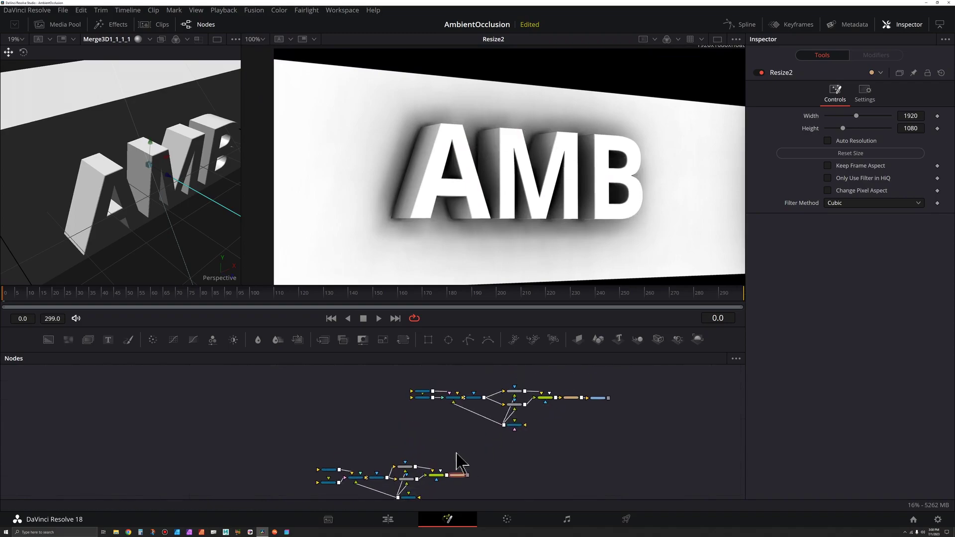
scroll(544, 422, "up", 5)
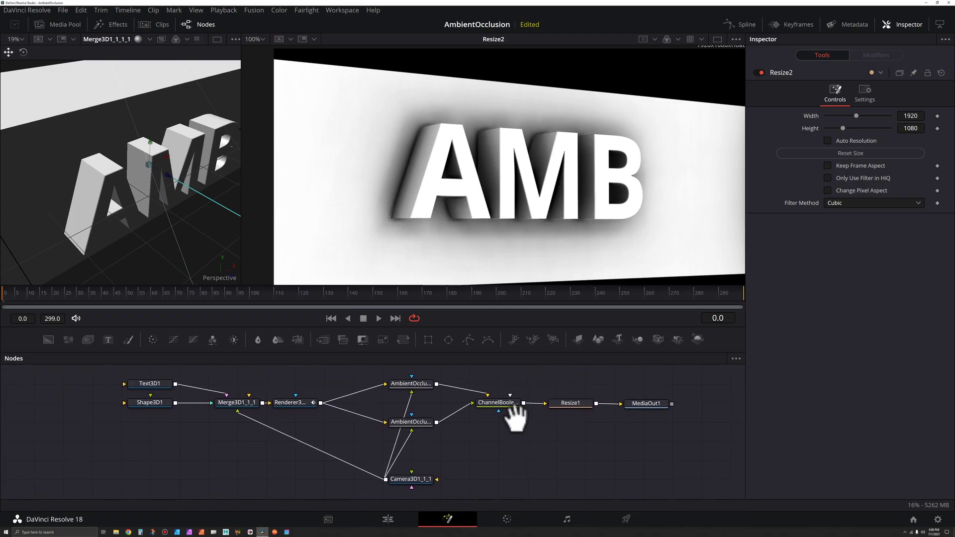
left_click(656, 410)
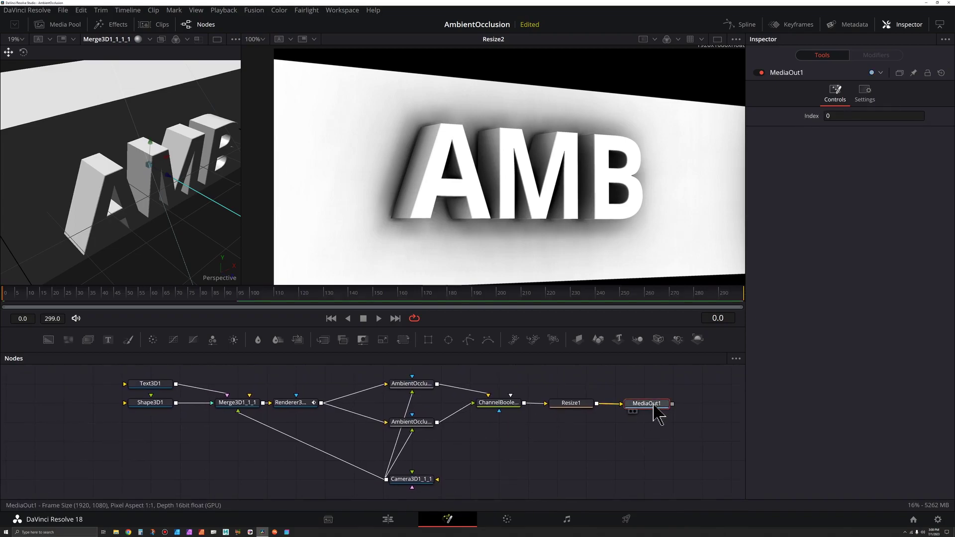
left_click(415, 386)
left_click(421, 424)
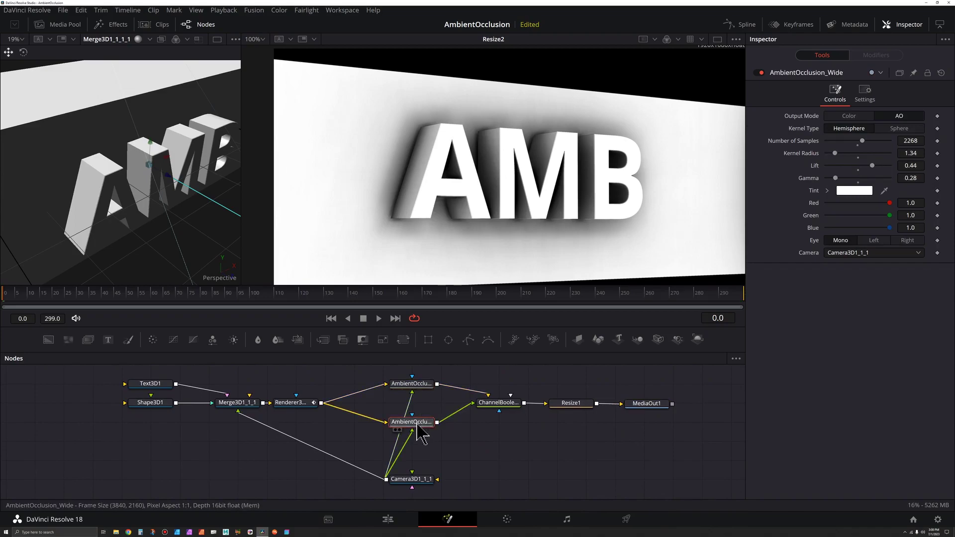
left_click(656, 411)
key("2")
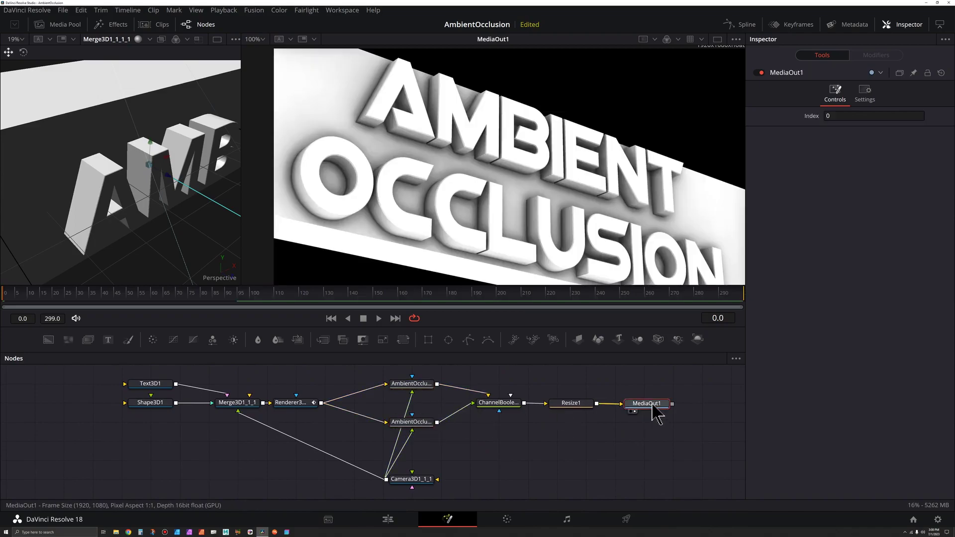
Add a Blur node after AmbientOcclusion_Narrow and set its blur size to 40.9.
left_click(412, 384)
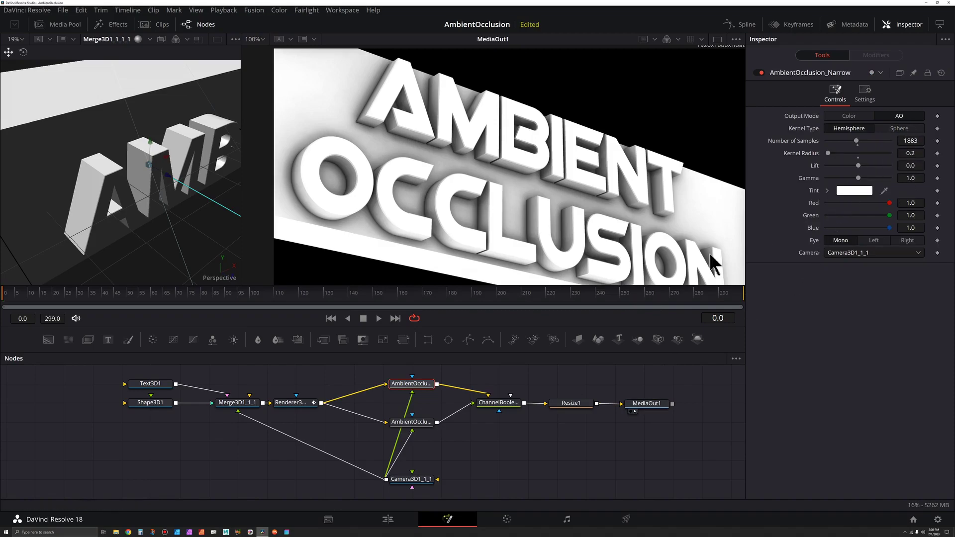
left_click(424, 431)
scroll(426, 433, "up", 3)
left_click_drag(430, 425, 436, 467)
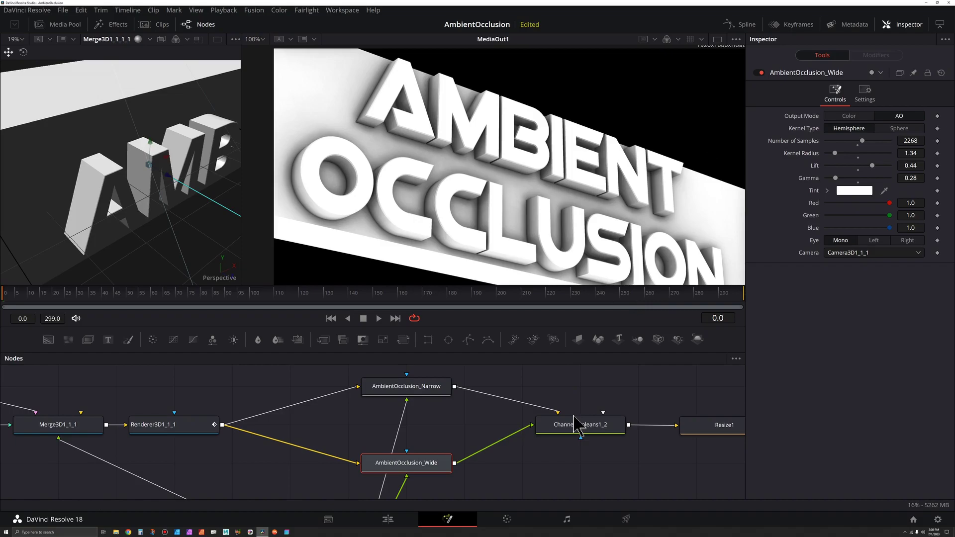
left_click_drag(421, 389, 419, 386)
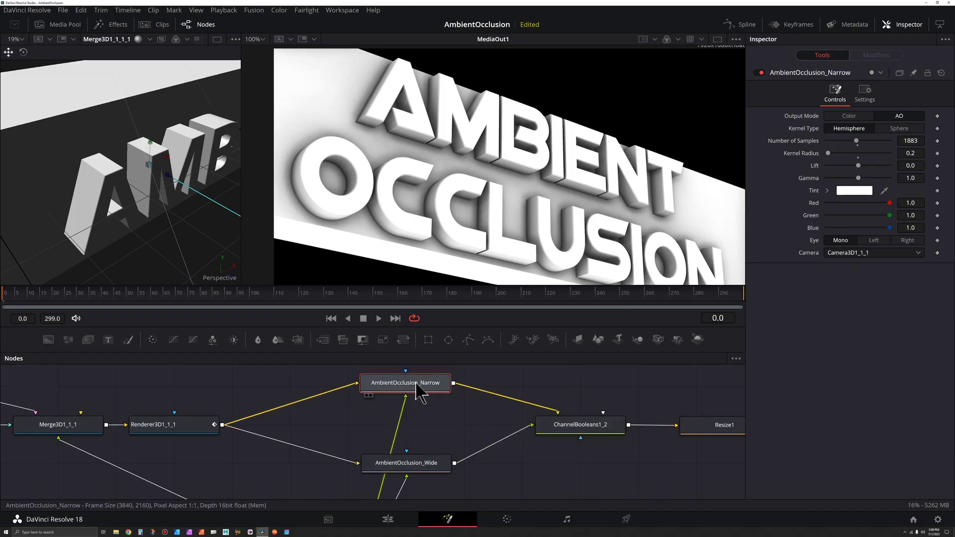
left_click_drag(450, 404, 426, 416)
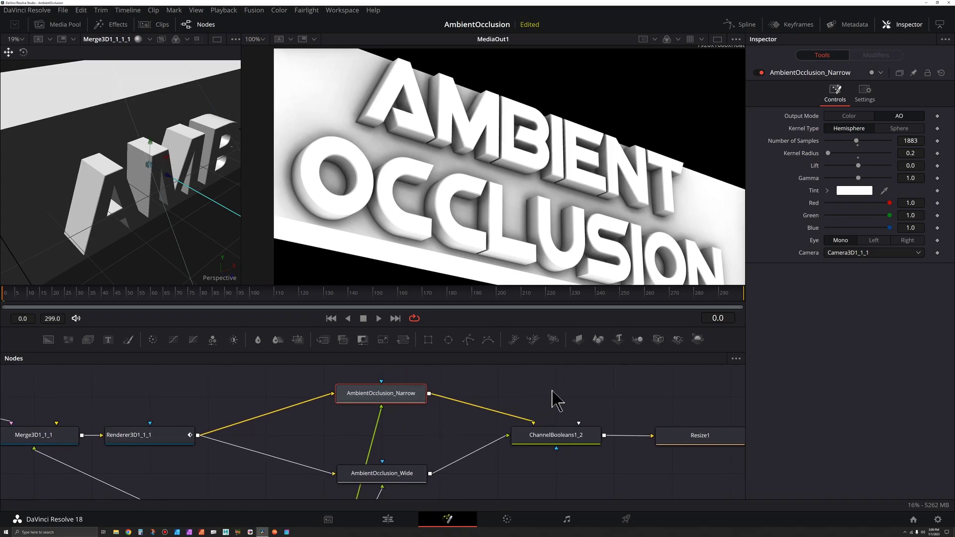
key("shift+space")
type("blur")
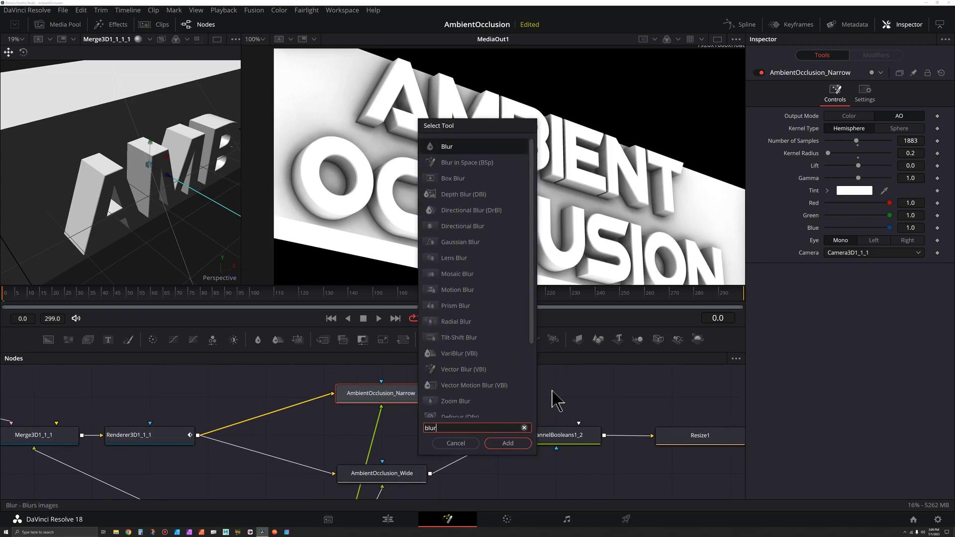
key("Return")
left_click_drag(562, 397, 331, 405)
left_click_drag(826, 153, 853, 173)
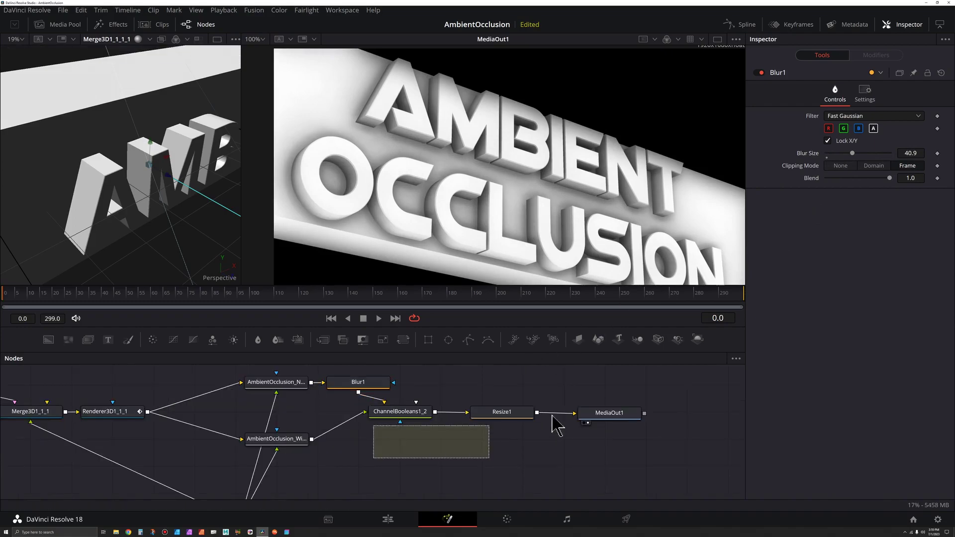
Make room in the node tree and insert a Color Curves node between Blur1 and ChannelBooleans1_2.
left_click_drag(567, 422, 537, 418)
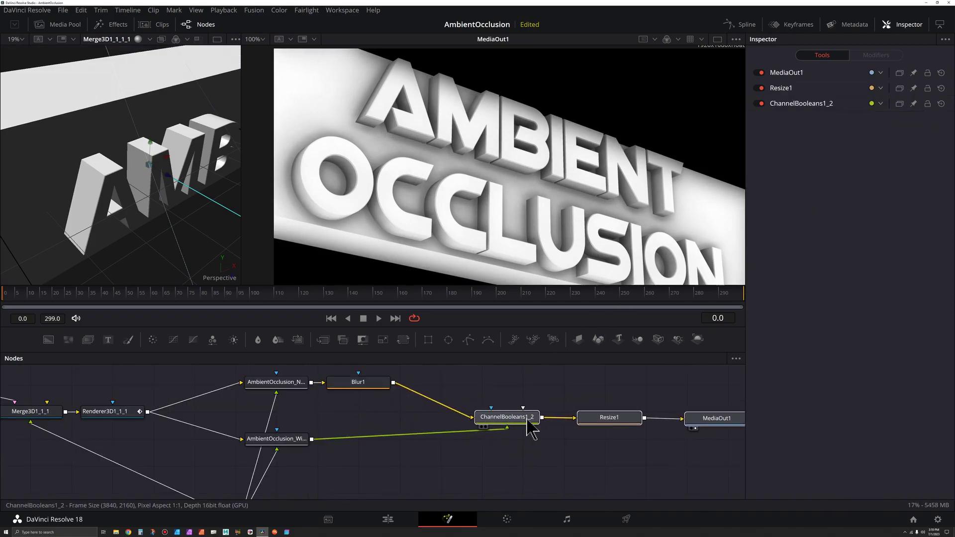
left_click(362, 388)
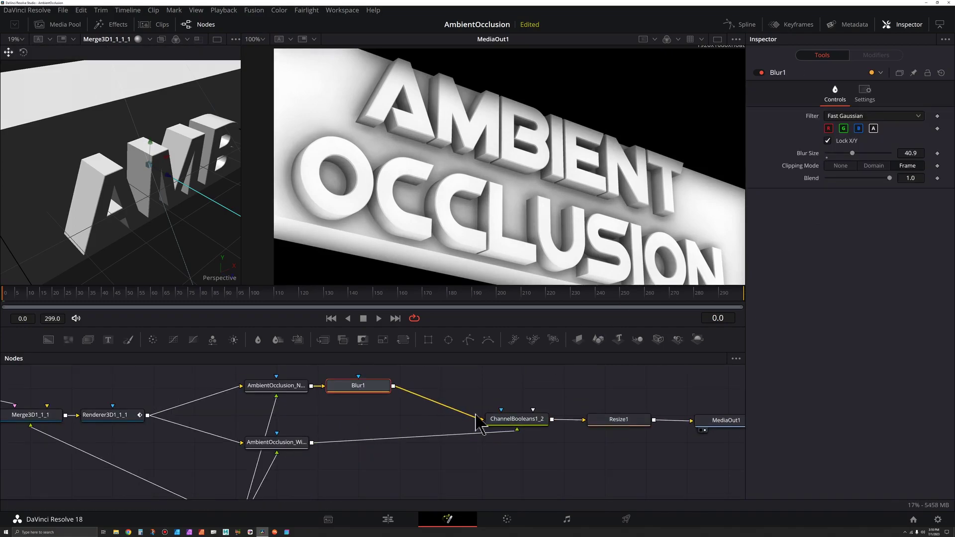
key("shift+space")
type("blur")
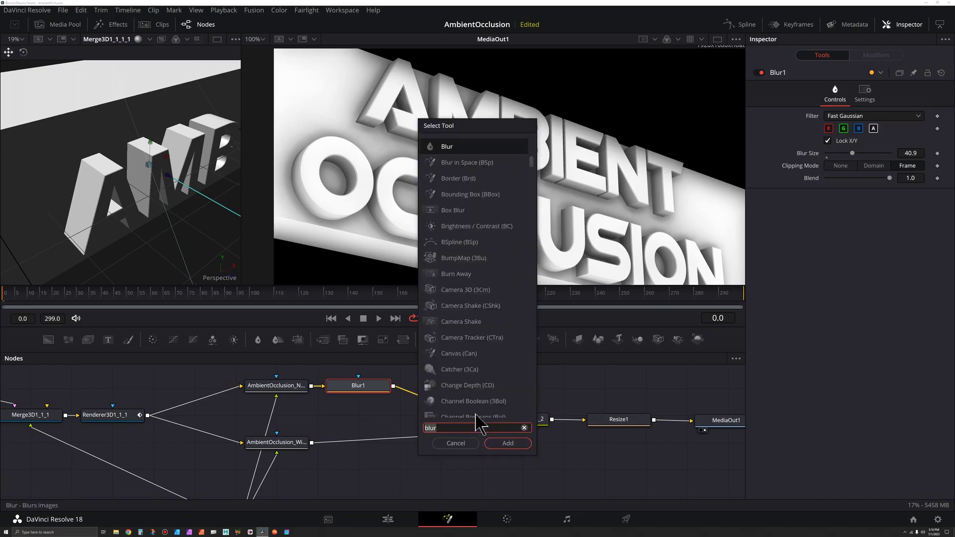
key("BackSpace")
key("BackSpace")
key("BackSpace")
key("BackSpace")
type("curv")
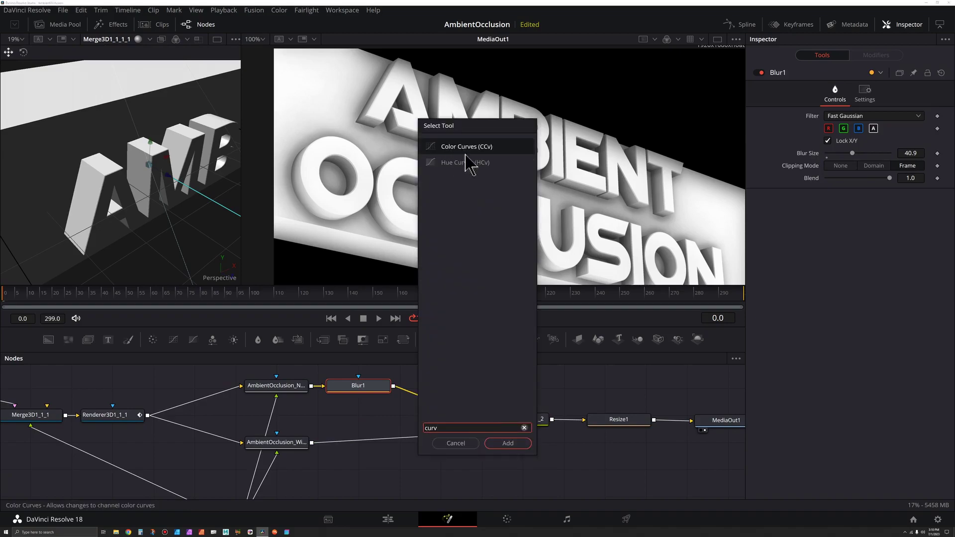
left_click(507, 442)
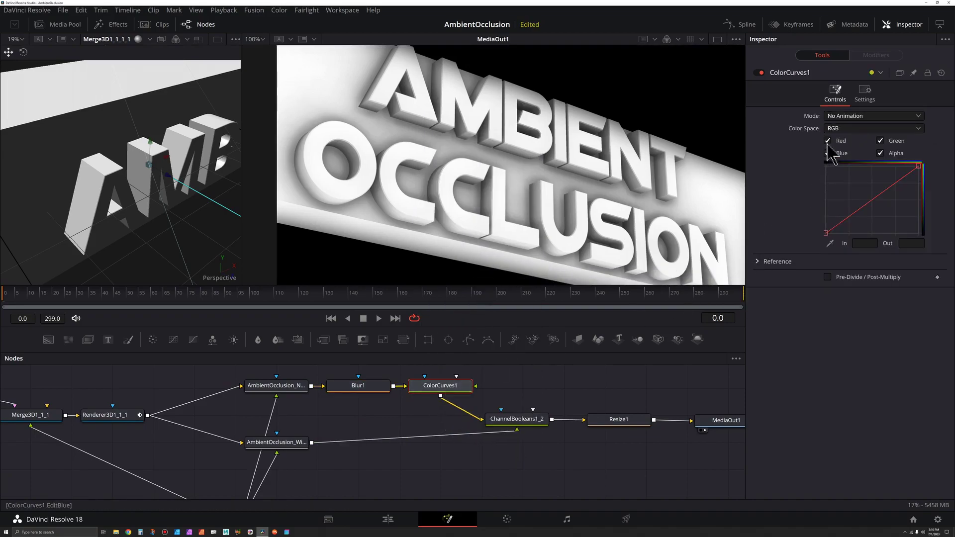
Exclude alpha in ColorCurves1 and reshape its red, green and blue curves to tint the narrow occlusion shading blue.
left_click(880, 141)
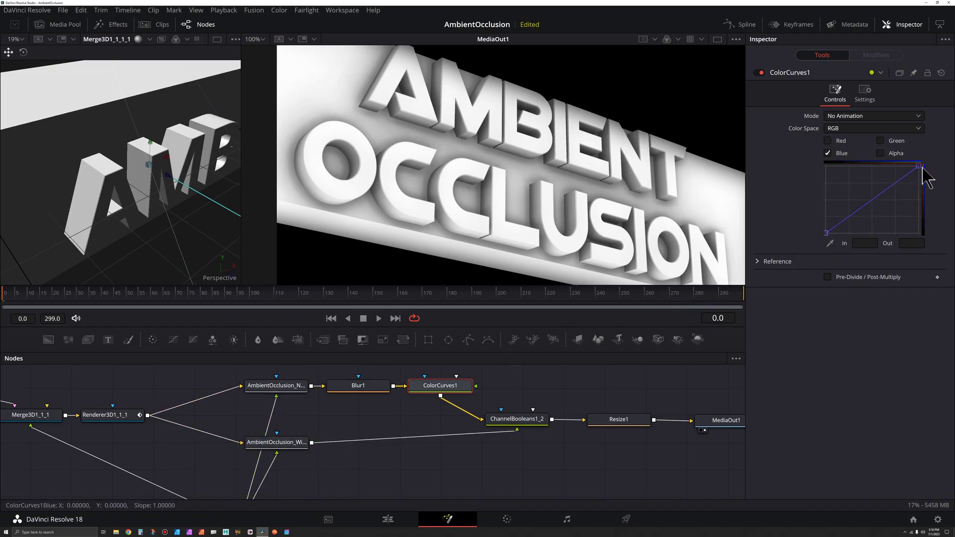
left_click_drag(918, 168, 850, 180)
left_click(868, 143)
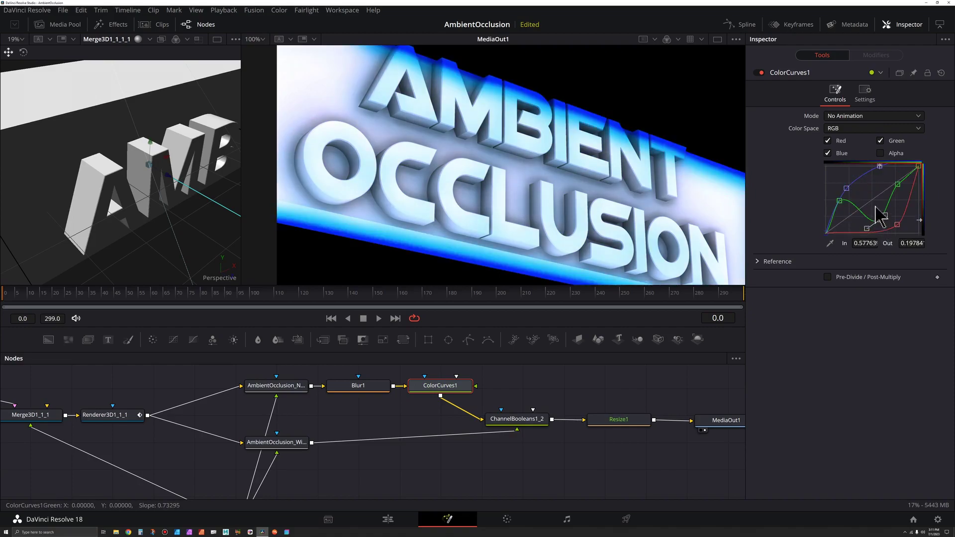
left_click_drag(876, 207, 844, 182)
left_click(857, 231)
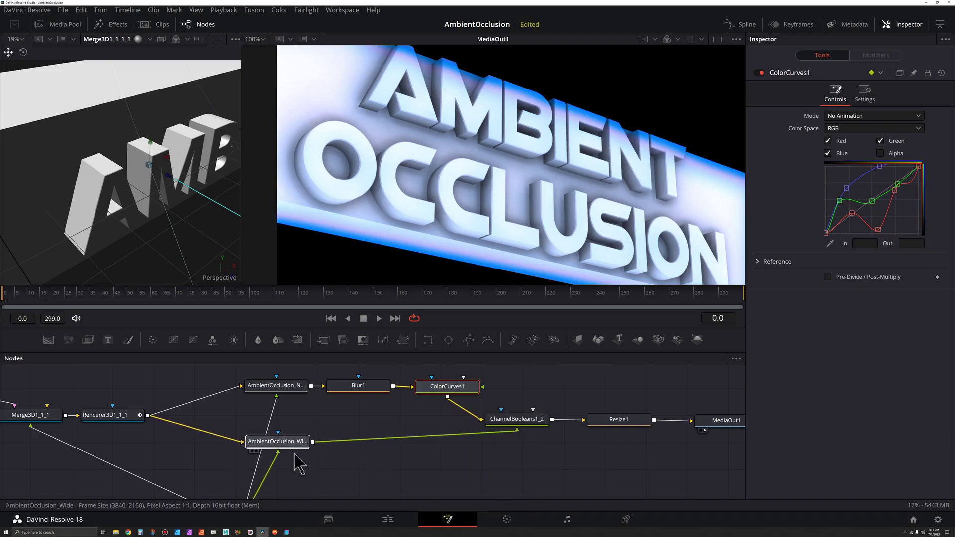
left_click_drag(295, 453, 292, 461)
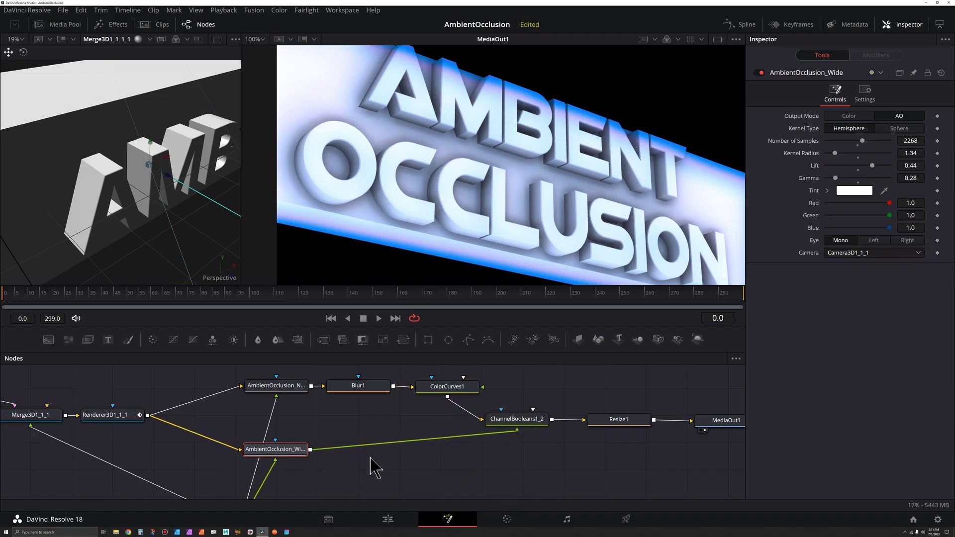
Insert a copy of the Color Curves node between AmbientOcclusion_Wide and ChannelBooleans1_2, and reset its settings to default.
key("ctrl+v")
left_click_drag(370, 463, 457, 467)
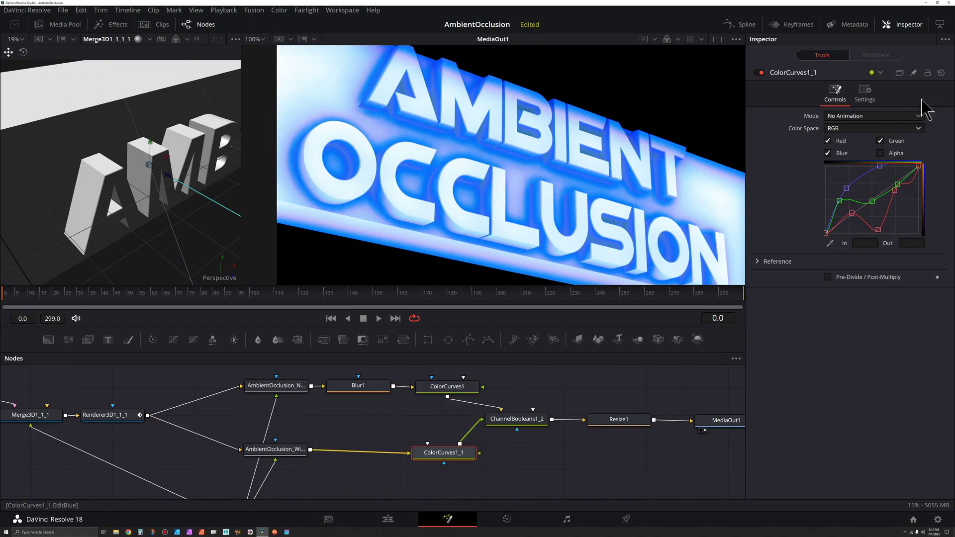
left_click(941, 72)
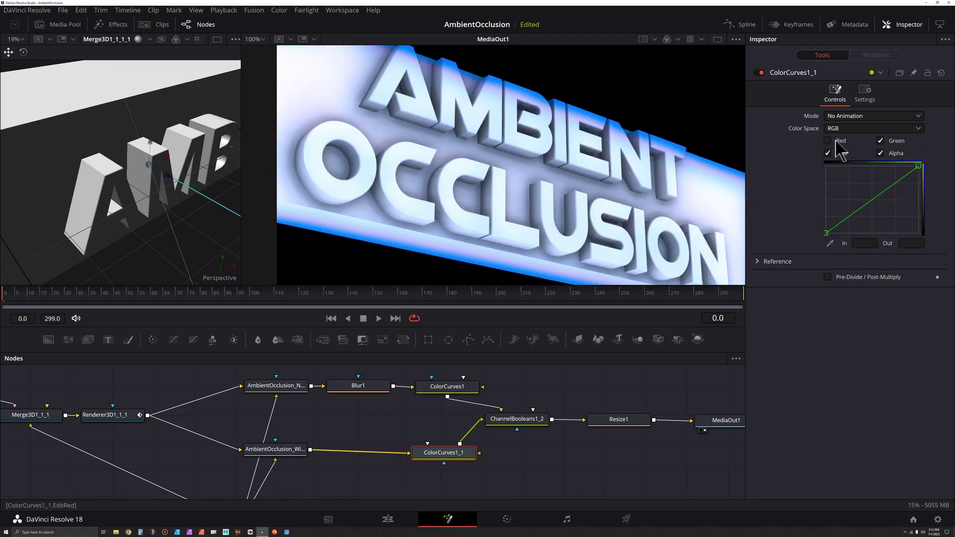
Reshape the red, green and blue curves of ColorCurves1_1, excluding alpha, to tint the wide occlusion yellow and purple, and adjust ColorCurves1's green curve.
left_click(828, 153)
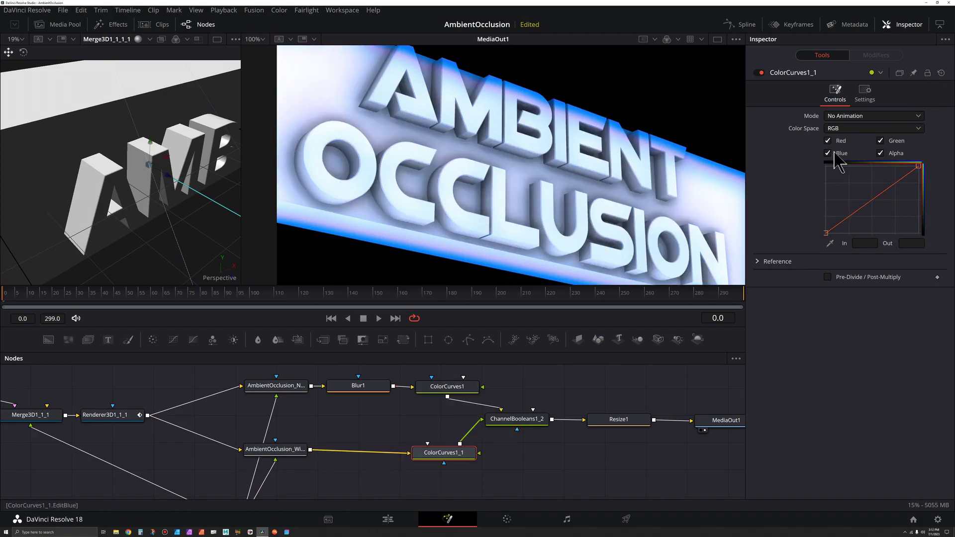
left_click(881, 141)
left_click_drag(918, 166, 883, 174)
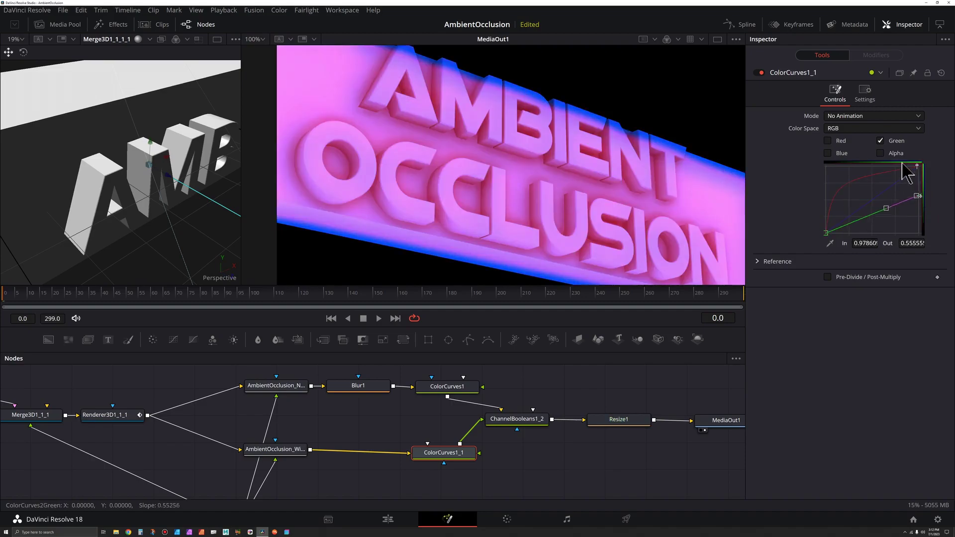
left_click_drag(903, 169, 924, 157)
left_click_drag(841, 226, 830, 215)
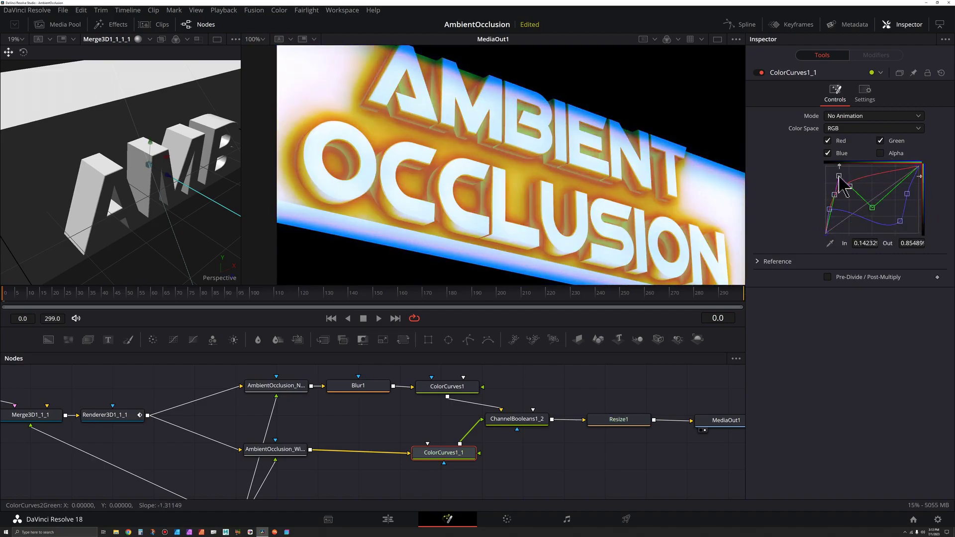
left_click_drag(839, 181, 837, 175)
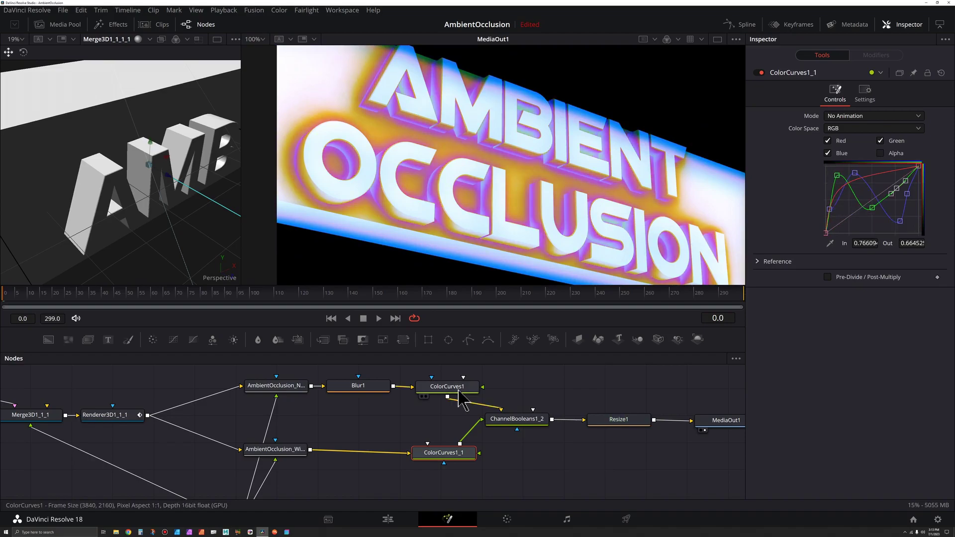
left_click(460, 393)
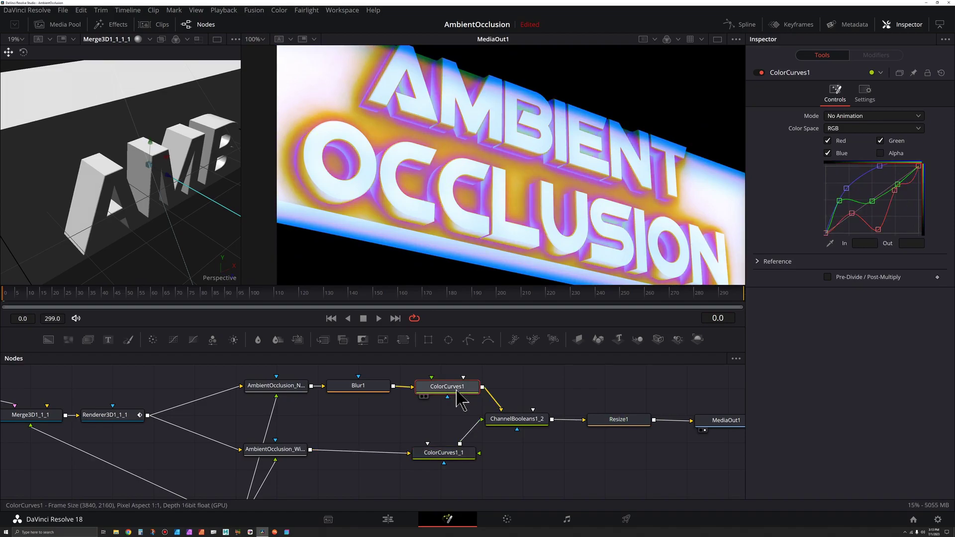
left_click(873, 202)
Set the lift of AmbientOcclusion_Wide to -0.42 and increase its kernel radius to spread the colored shading.
left_click(285, 450)
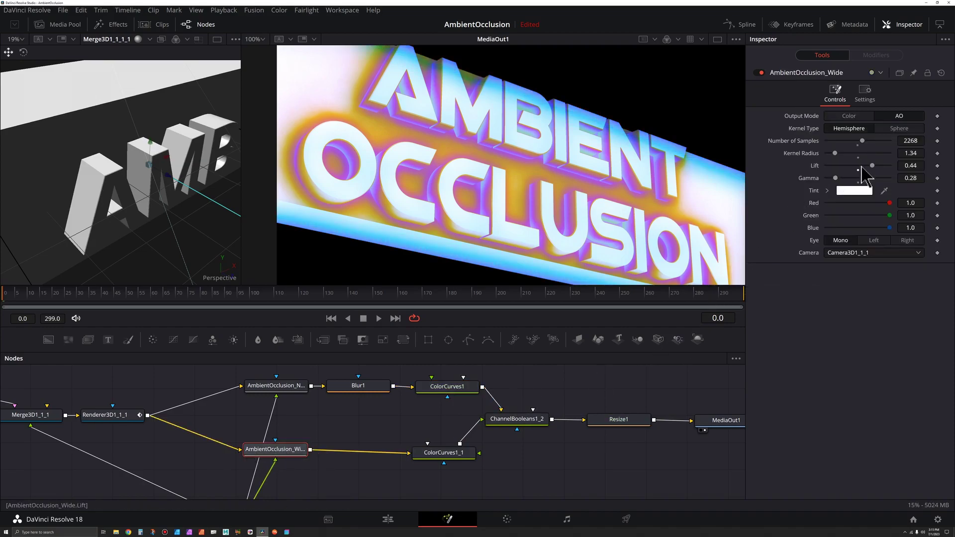
left_click_drag(873, 166, 846, 167)
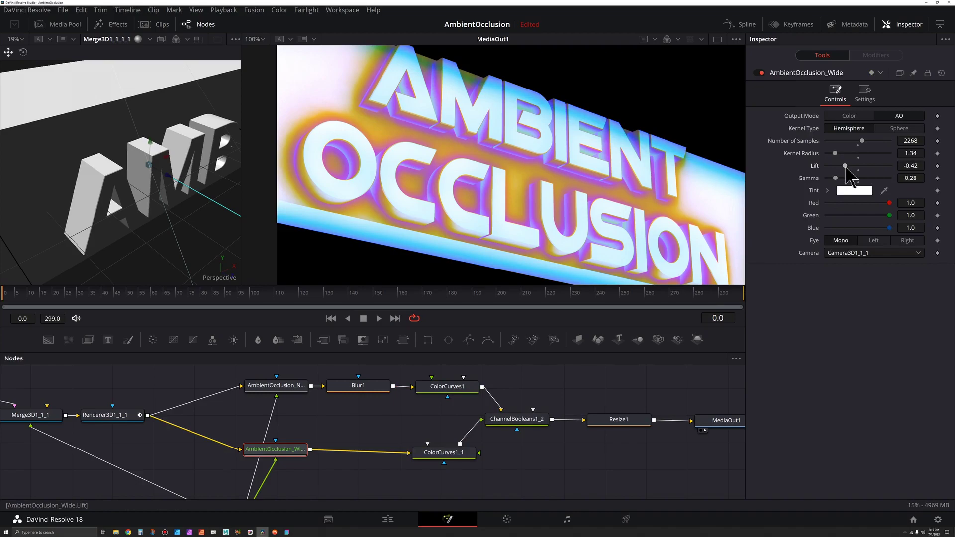
left_click(850, 153)
Set AmbientOcclusion_Narrow's lift to -0.52 with a slightly larger kernel radius, and set Blur1's blur size to 0.0.
left_click(293, 387)
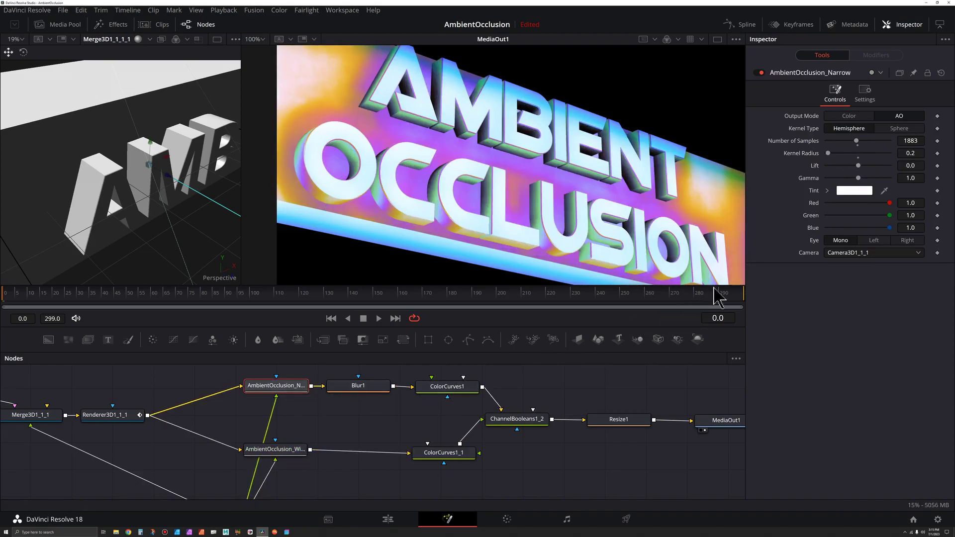
left_click(842, 166)
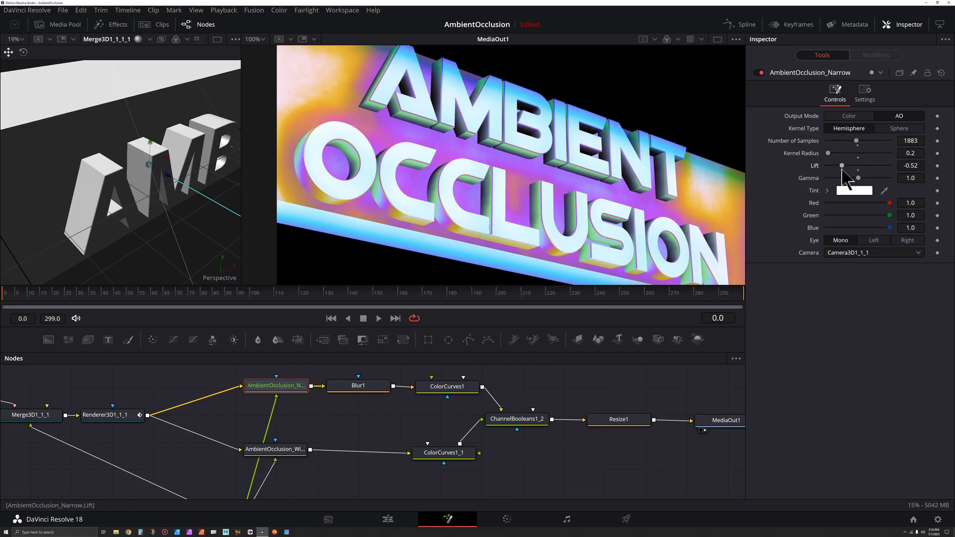
left_click_drag(827, 153, 830, 153)
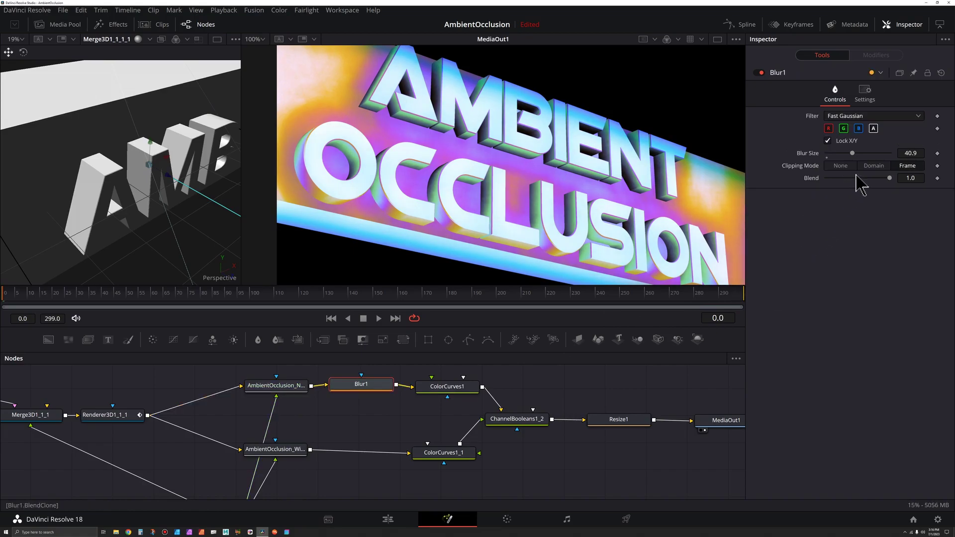
left_click_drag(852, 153, 823, 162)
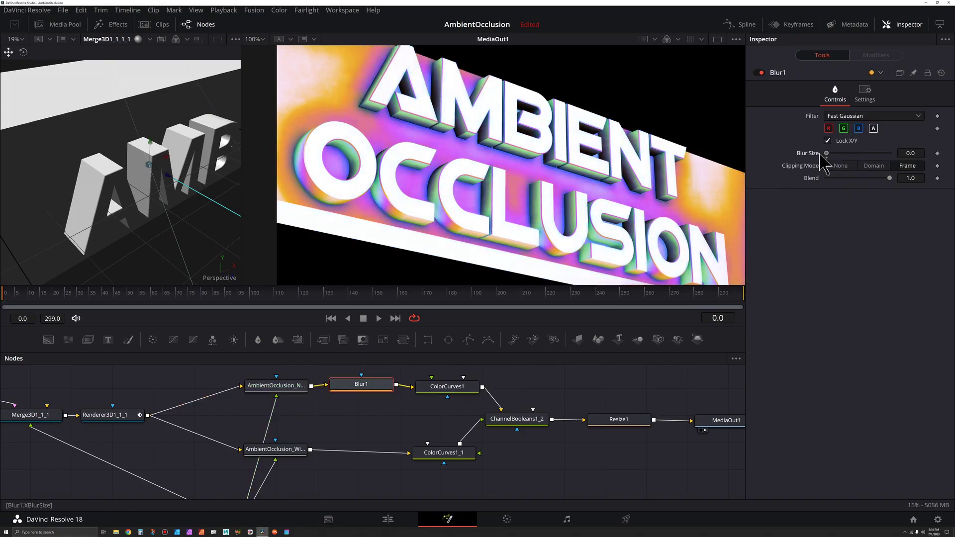